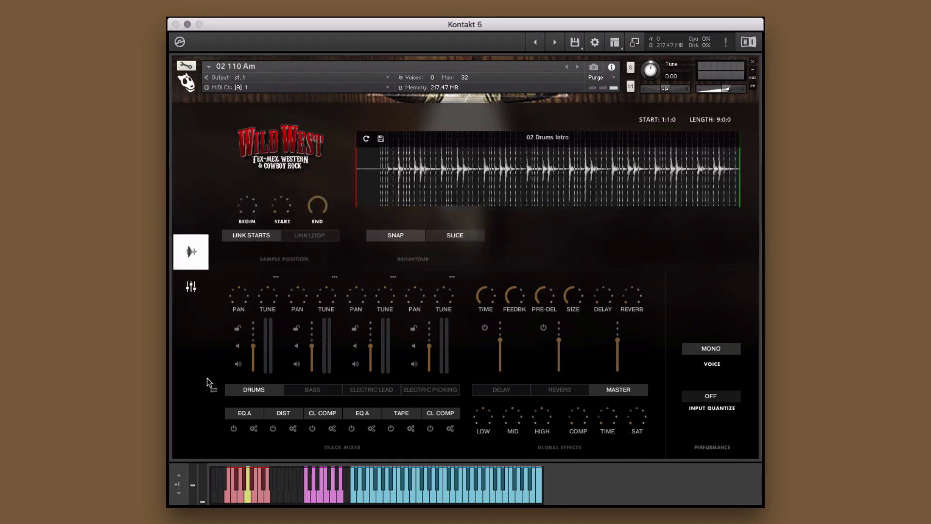
Step through the ORGAN, BASS, ELECTRIC LEAD and ELECTRIC PICKING mixer tracks
click(214, 389)
click(291, 391)
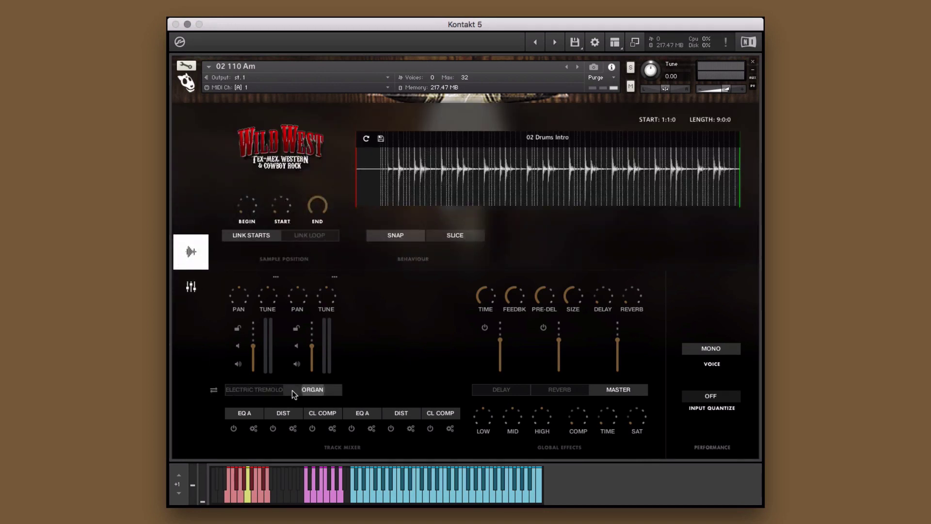
click(213, 390)
click(315, 390)
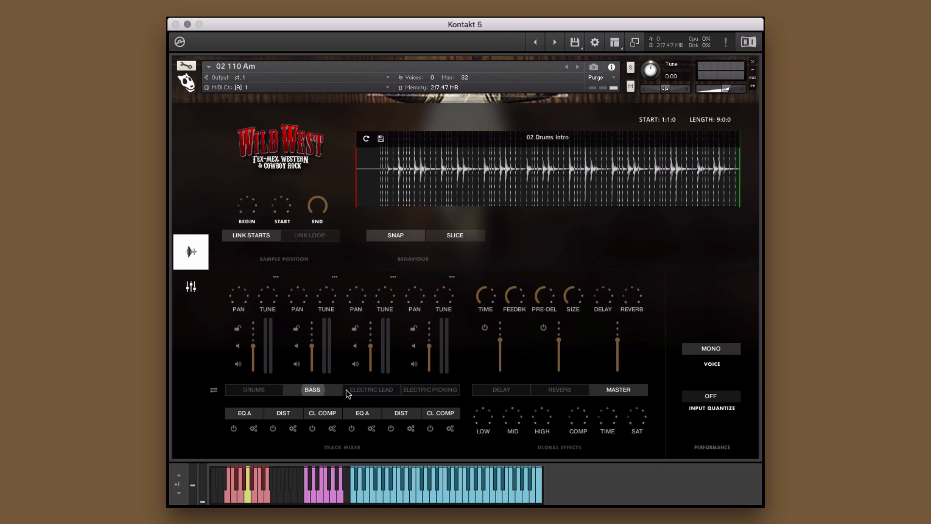
click(358, 391)
click(443, 390)
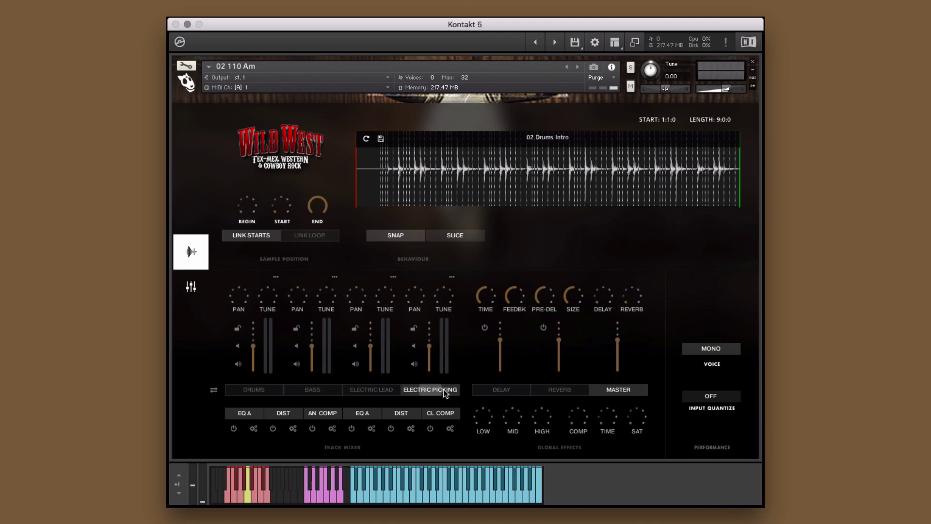
Check the global DELAY, REVERB and MASTER effects, then bring up 05 Acoustic Picking 075 Am 3-4
click(512, 391)
click(566, 394)
click(619, 390)
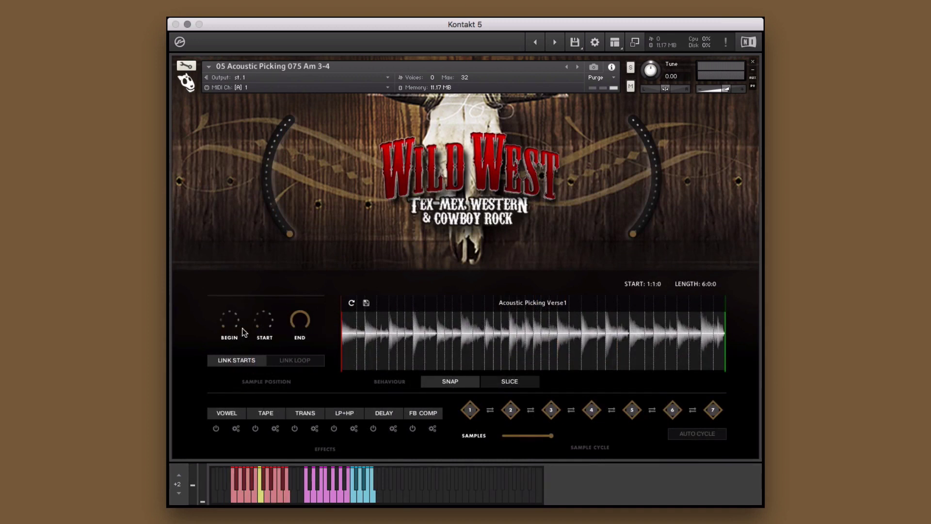
scroll(243, 328, up, 10)
scroll(242, 328, down, 6)
Replace TAPE with AMP and DELAY with VERB, and enable auto cycle with fewer samples
scroll(243, 328, down, 4)
click(267, 412)
click(267, 446)
click(384, 413)
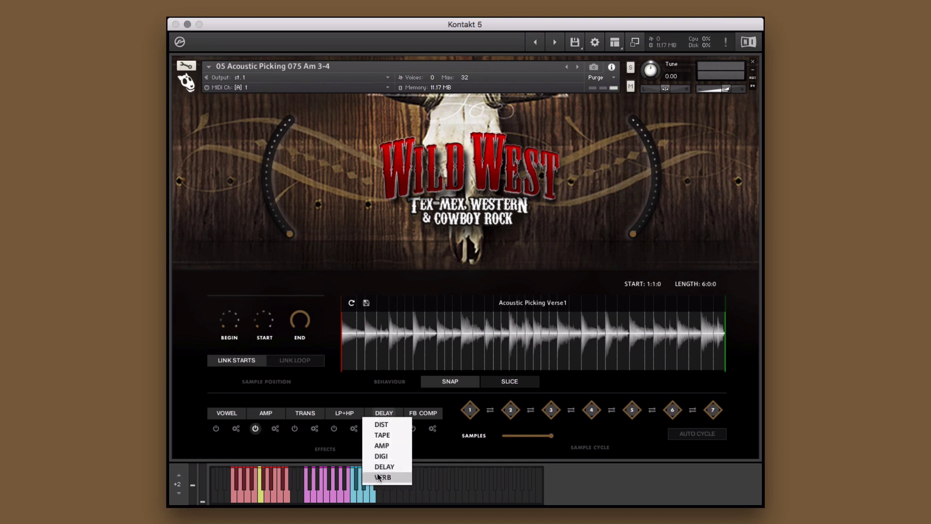
click(379, 477)
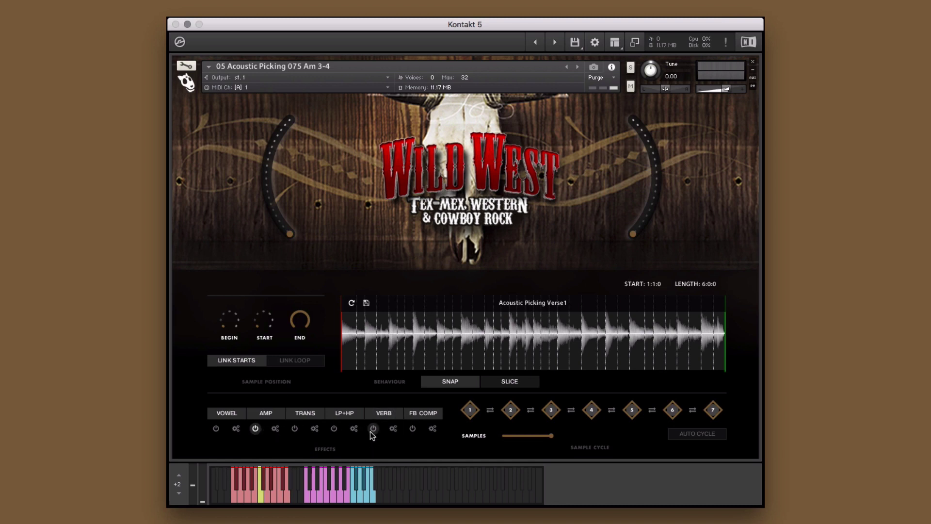
click(696, 434)
drag(549, 436, 512, 436)
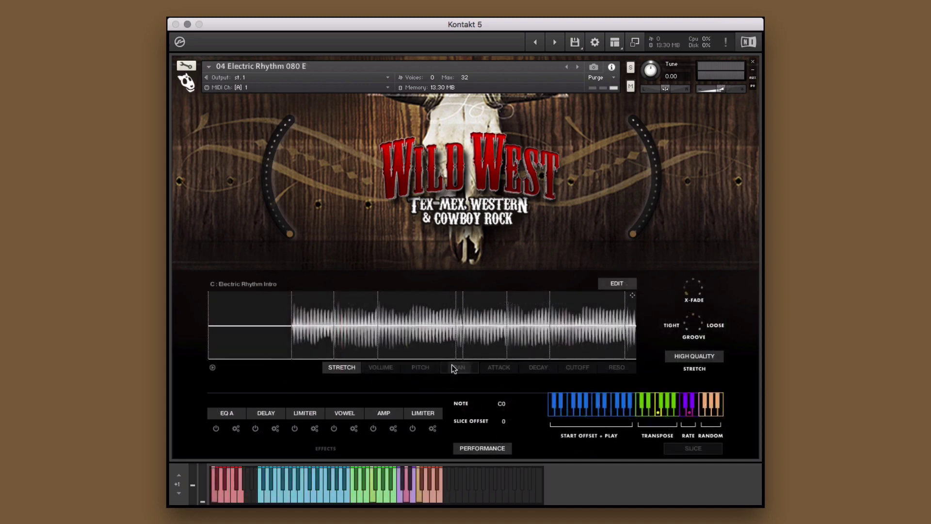
Raise the fifth Electric Rhythm slice's pan to 44.8 and ramp slice attack upward
click(459, 367)
drag(490, 344, 492, 330)
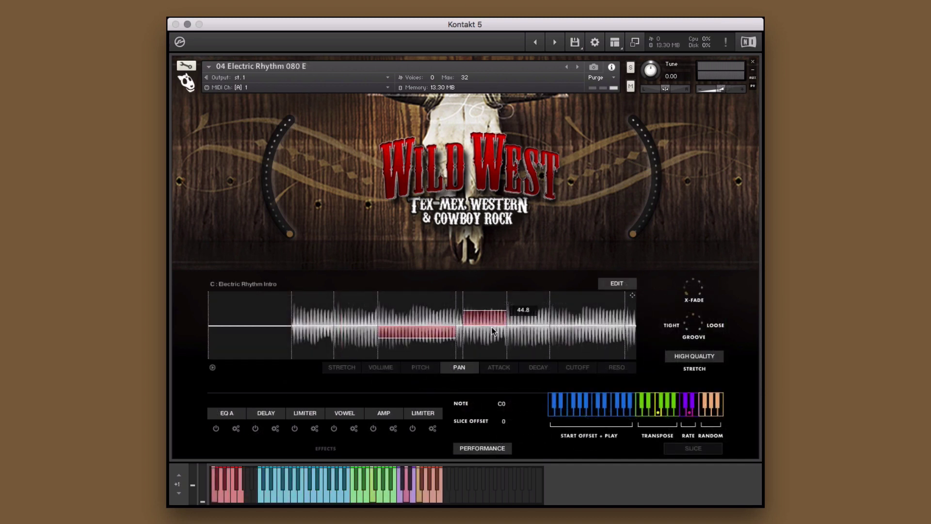
click(498, 367)
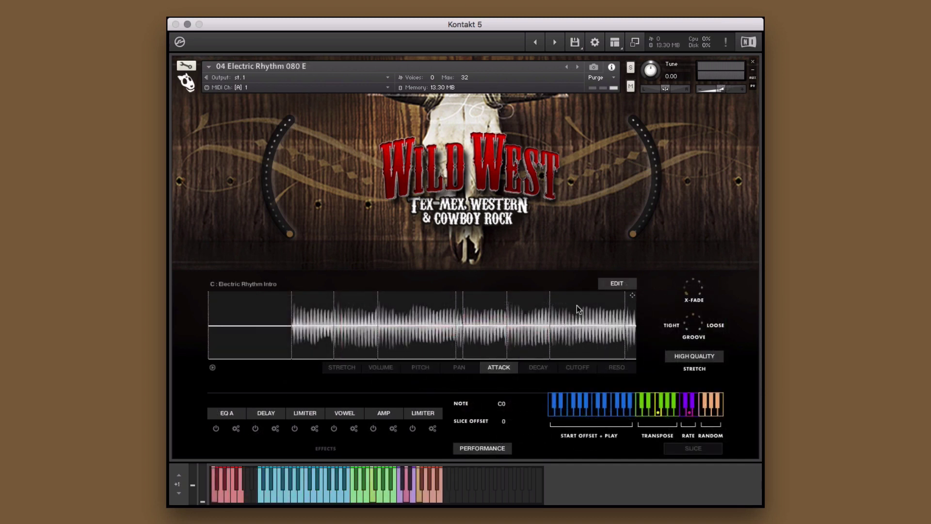
click(609, 283)
click(611, 327)
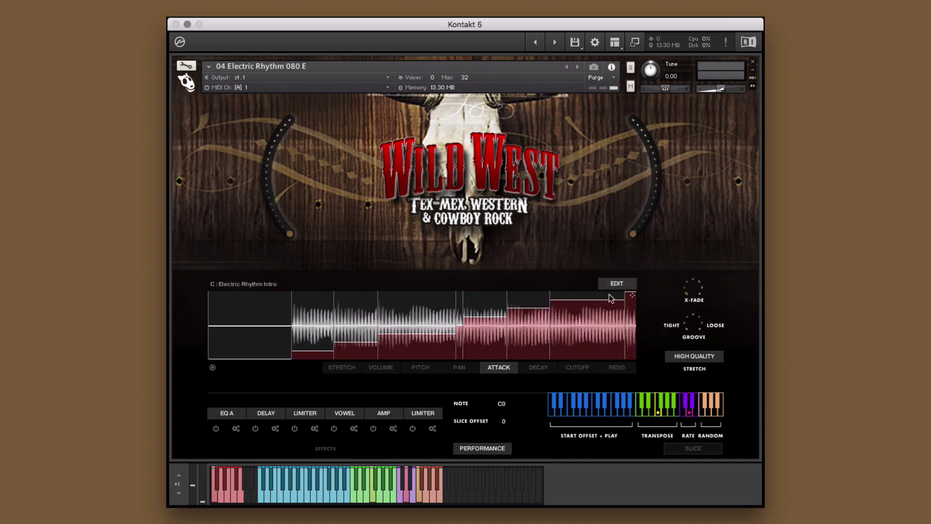
click(613, 286)
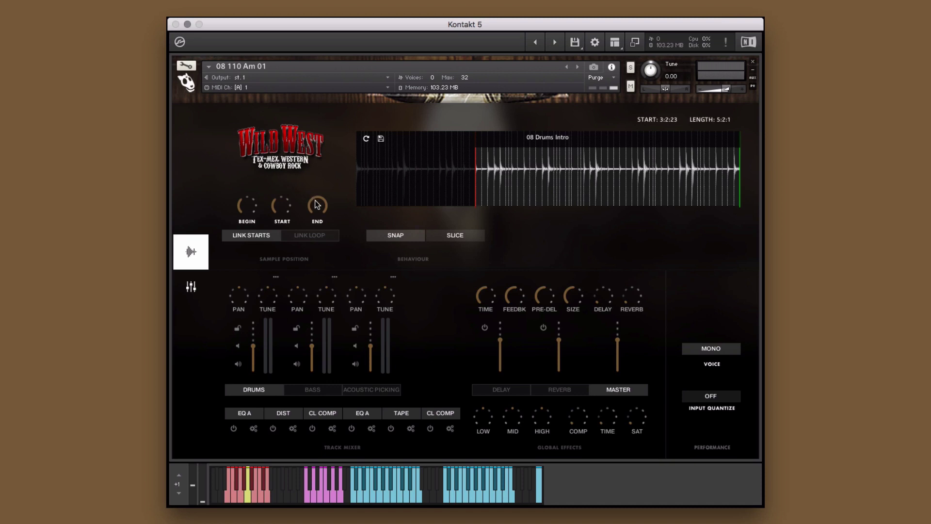
Shorten the drums intro loop to 2:1:23 and store it in Slot 3
drag(315, 205, 310, 226)
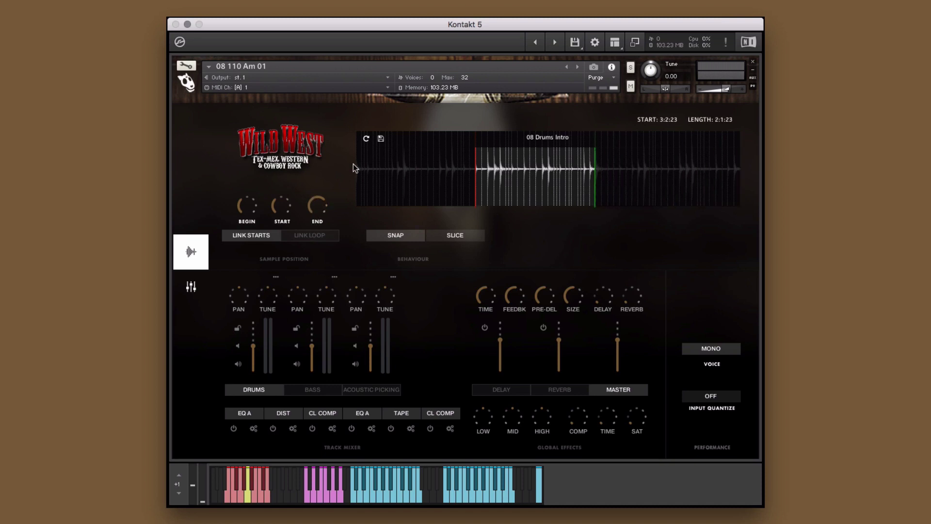
click(381, 138)
click(380, 183)
Replace DIST with an enabled DIGI and TAPE with VERB, then show the main artwork page
click(287, 413)
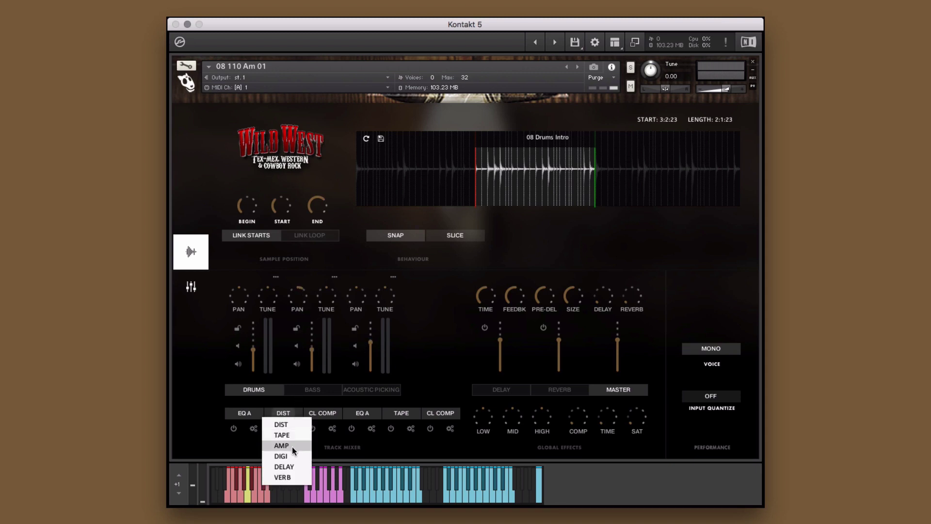
click(290, 455)
click(274, 428)
click(394, 413)
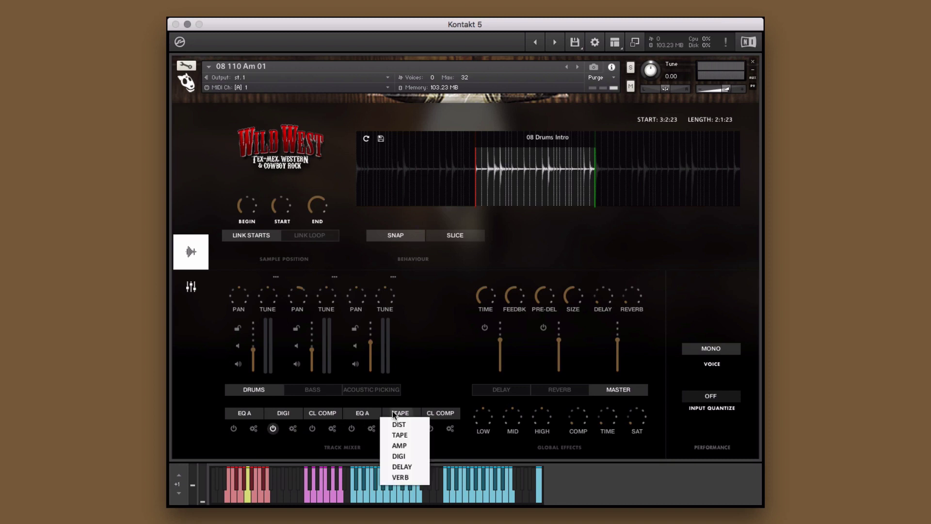
click(400, 477)
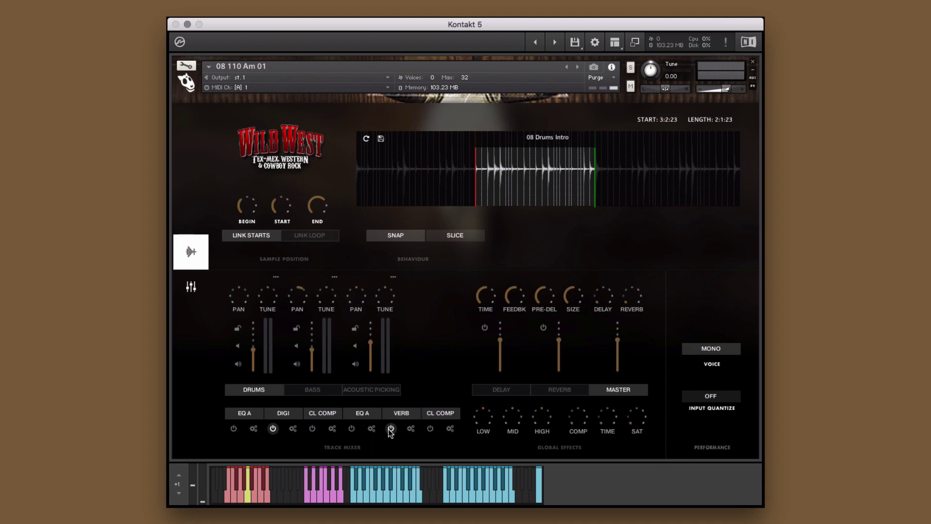
click(191, 286)
mouse_move(250, 167)
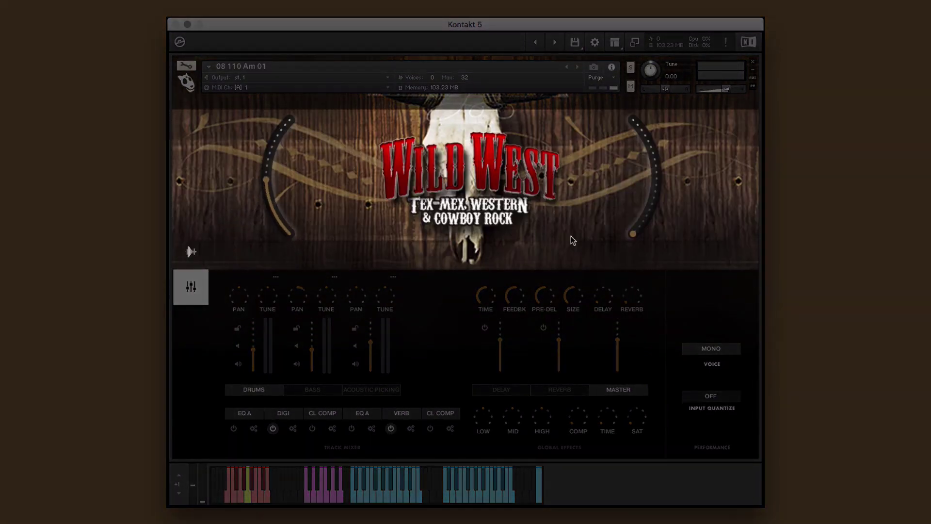
Keep 1/4 slicing, turn on LINK LOOP, and move the loop start later to 4:2:0
click(191, 251)
click(458, 235)
click(354, 242)
click(313, 236)
drag(275, 202, 275, 195)
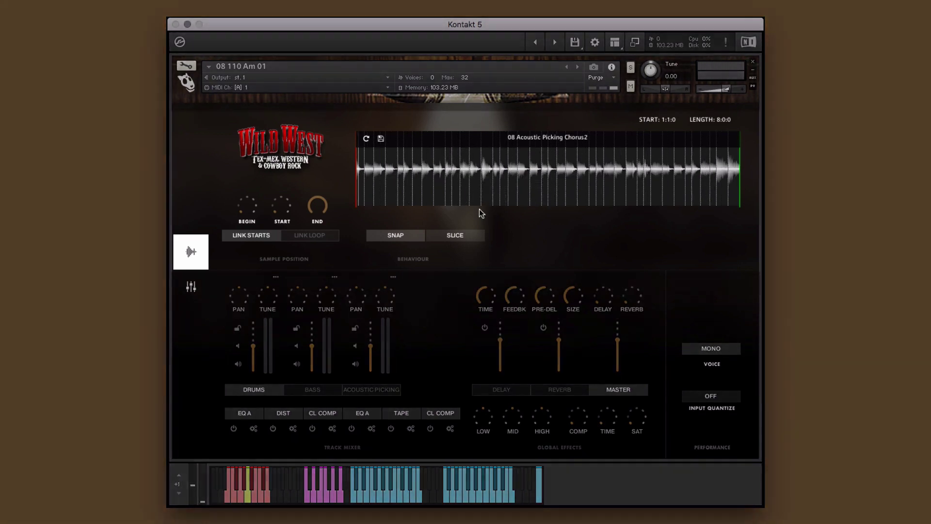
Set 1/1 slicing, halve the loop to 4:0:0, and store it in Slot 4
click(455, 235)
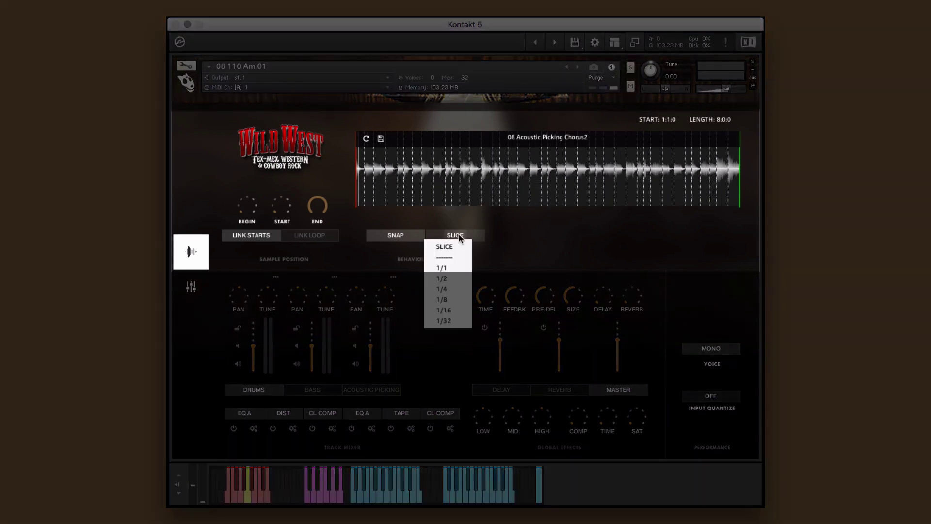
click(449, 269)
drag(323, 209, 321, 235)
click(382, 139)
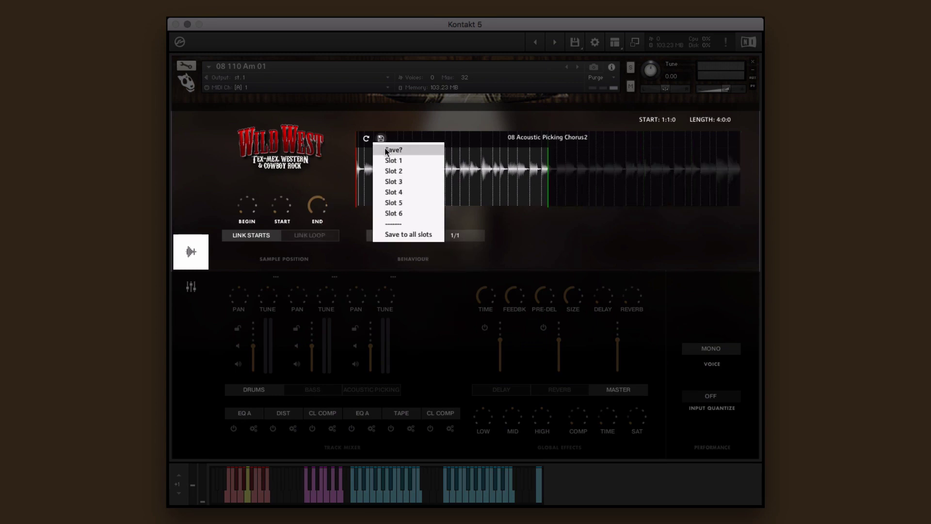
click(385, 200)
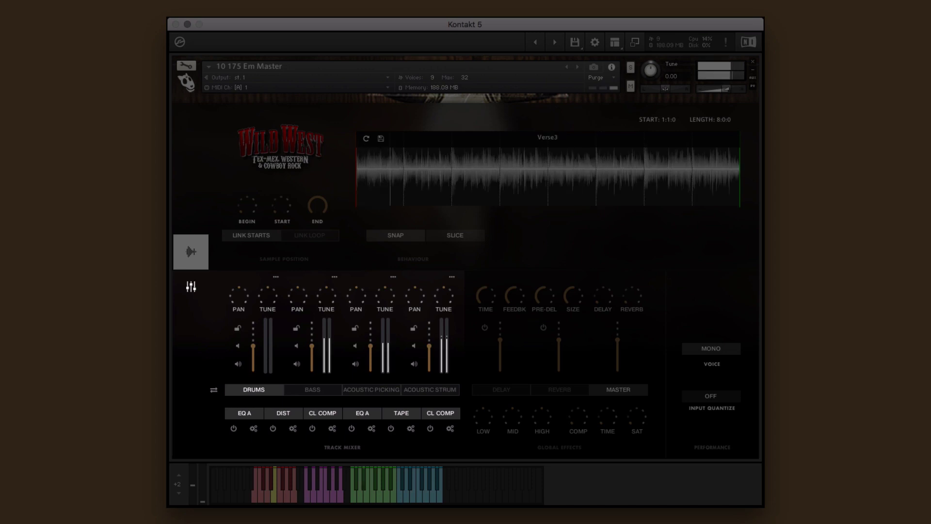
On ORGAN AIR, swap in TAPE and CHORUS, both switched on, and a LIMITER in the last slot
click(213, 390)
click(354, 391)
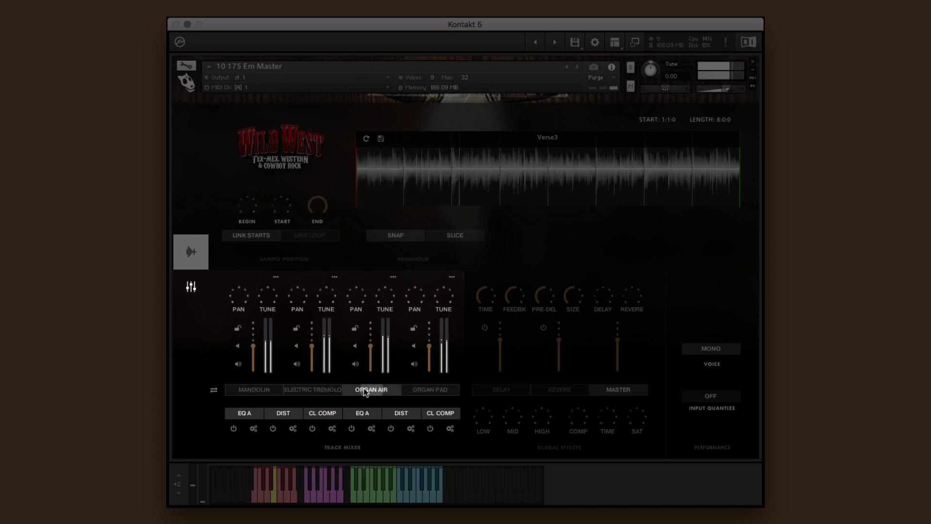
click(283, 412)
click(283, 434)
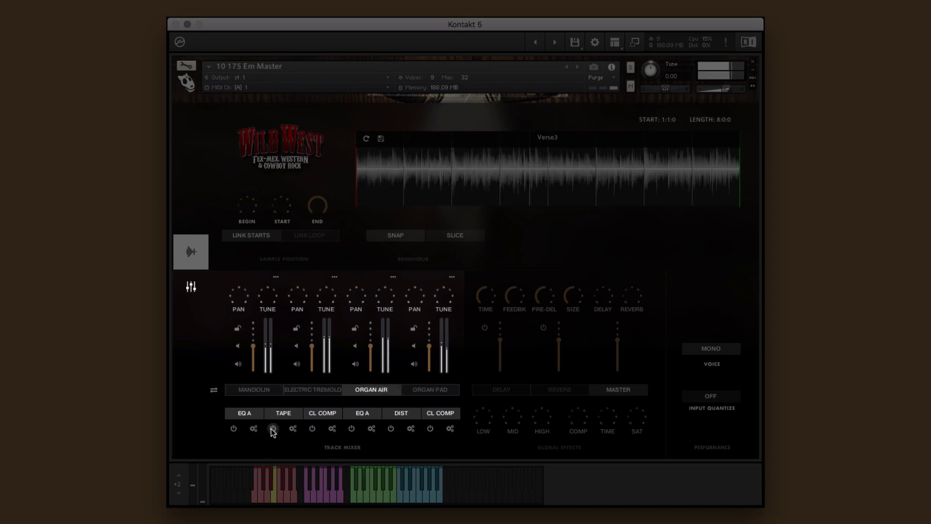
click(272, 429)
click(363, 412)
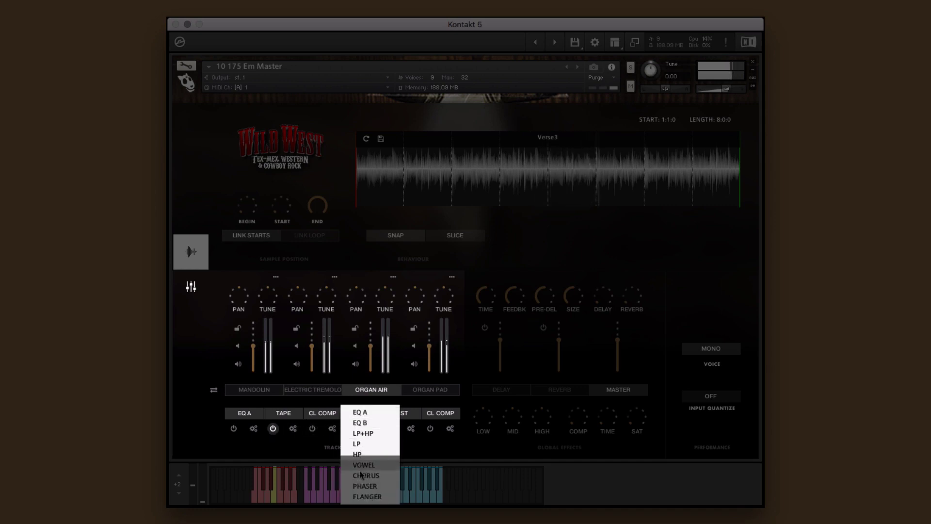
click(362, 476)
click(352, 428)
click(439, 413)
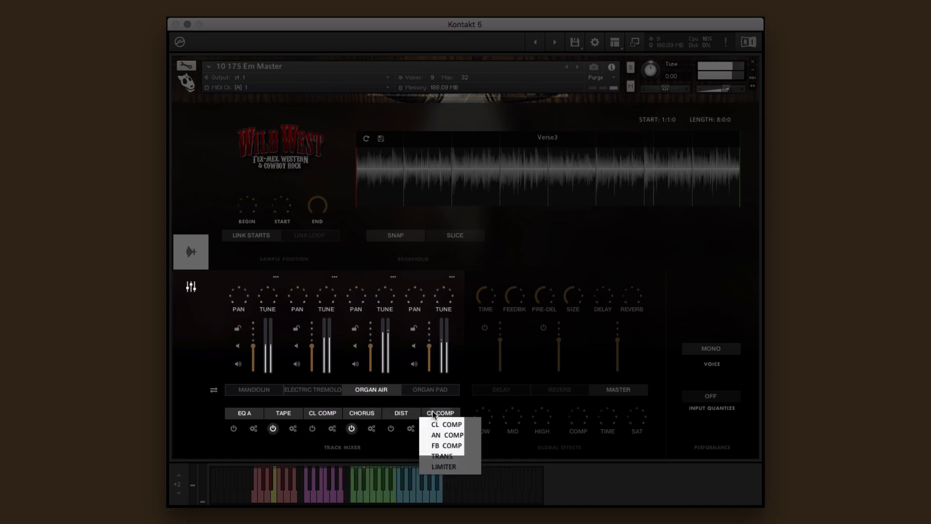
click(438, 467)
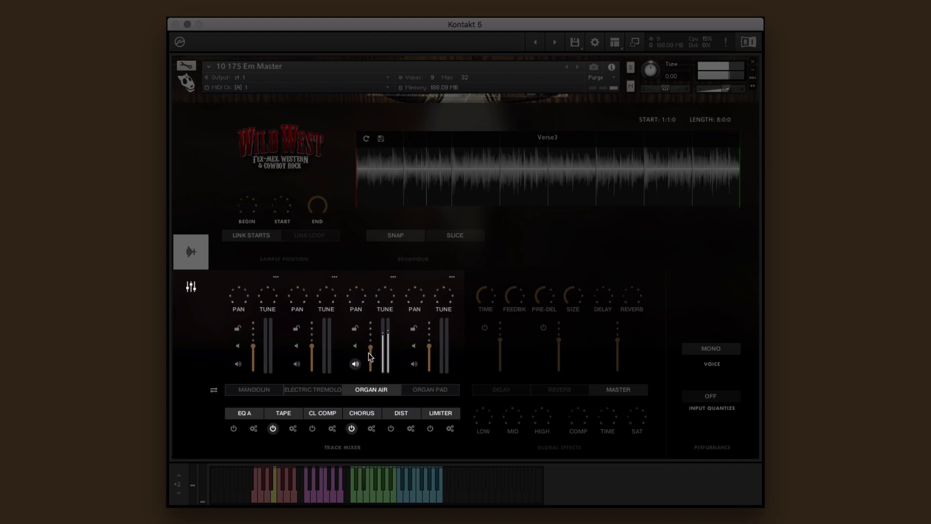
Raise the tape effect's gain to 12.6dB, then check the chorus settings
click(294, 416)
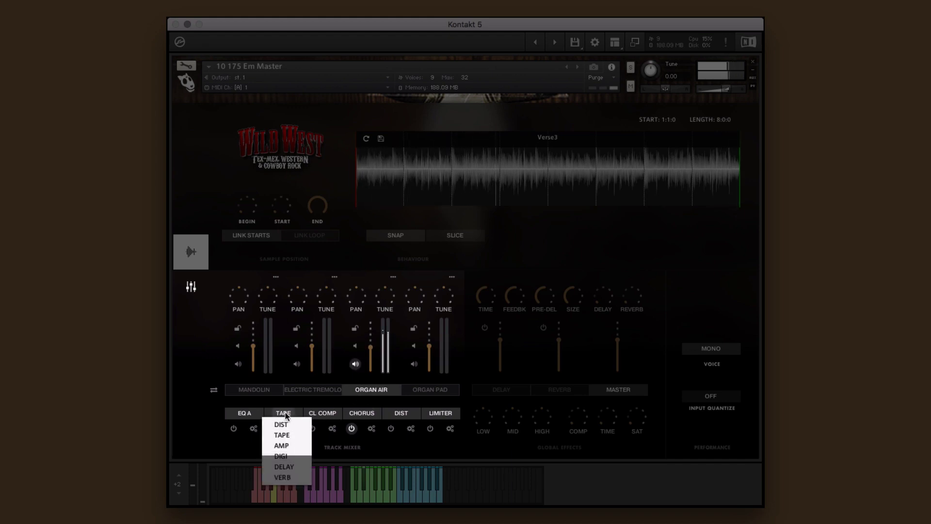
click(285, 413)
click(285, 413)
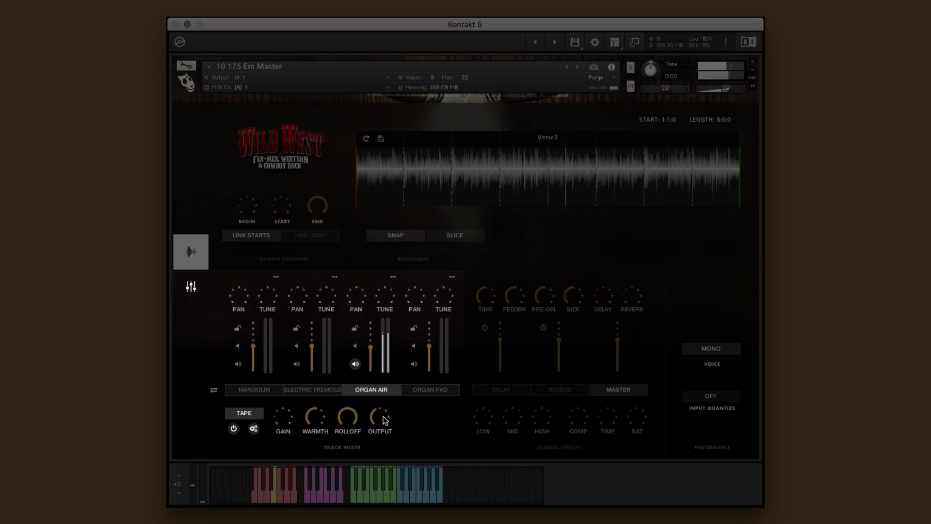
drag(285, 420, 282, 391)
click(315, 417)
click(256, 428)
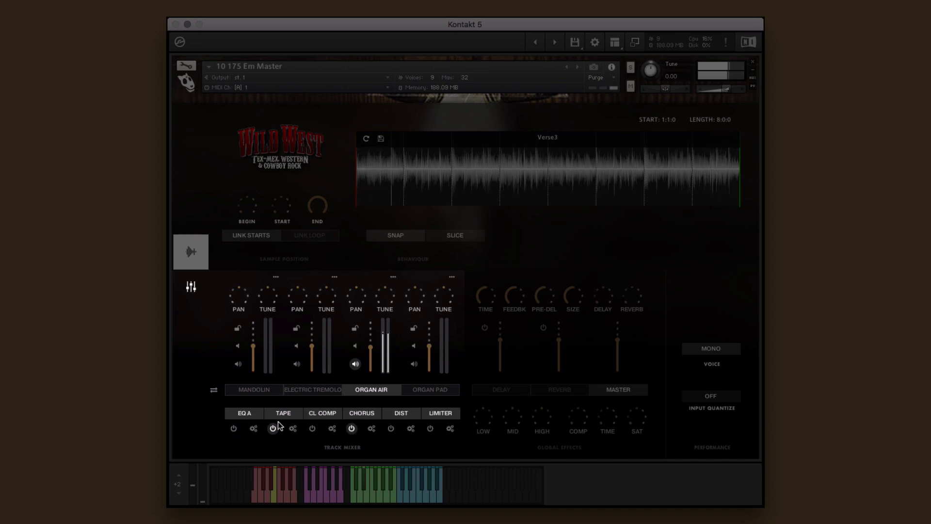
click(367, 426)
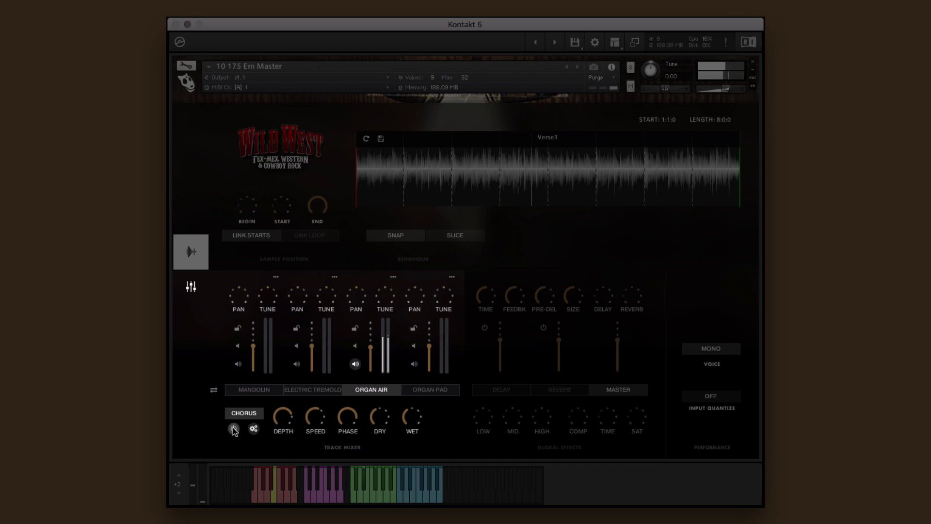
click(253, 428)
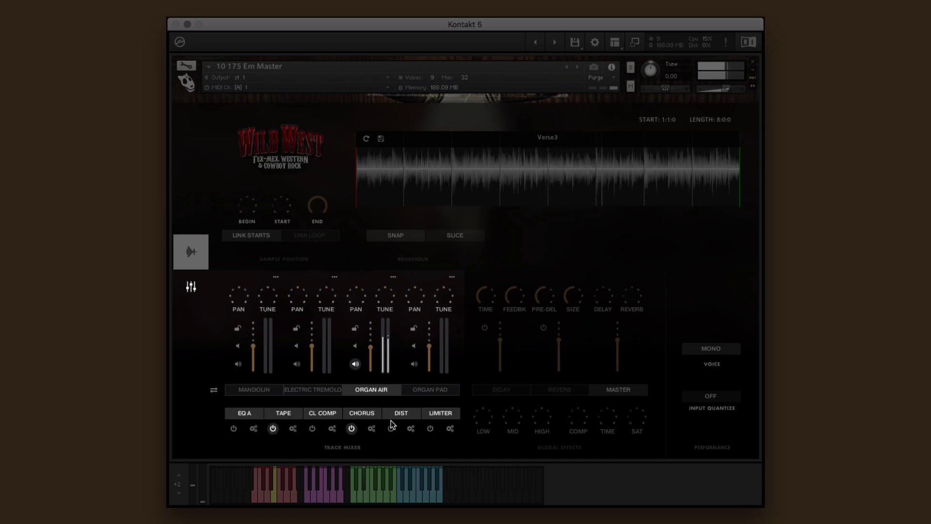
Lower the limiter output to -1.2dB
click(451, 428)
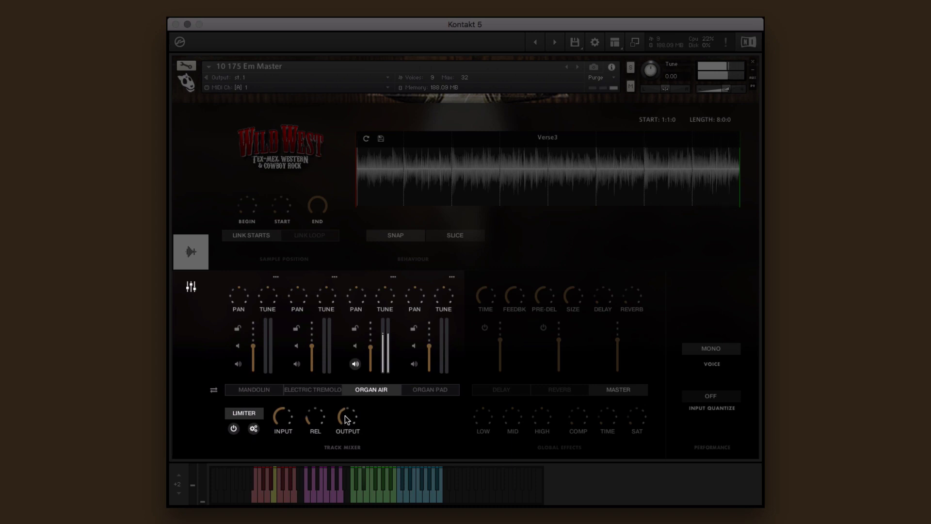
mouse_move(346, 421)
drag(346, 421, 353, 422)
click(253, 428)
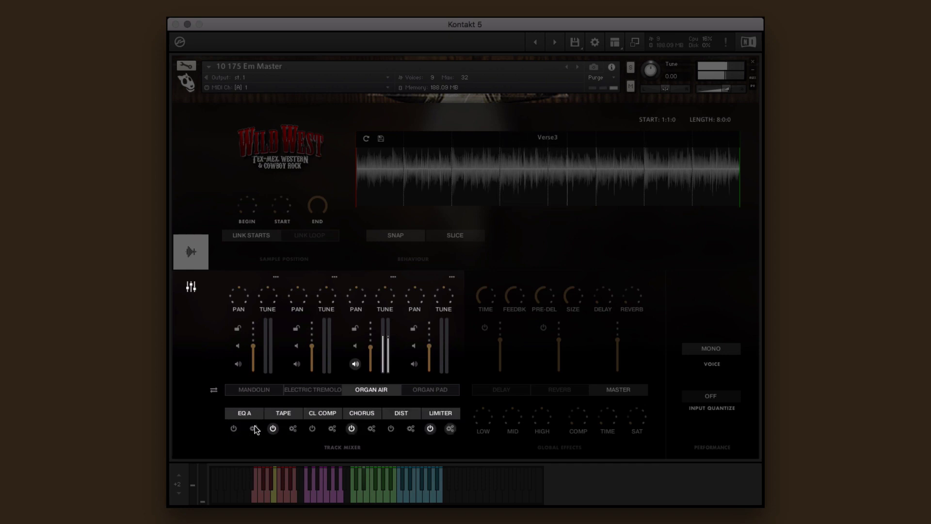
click(293, 429)
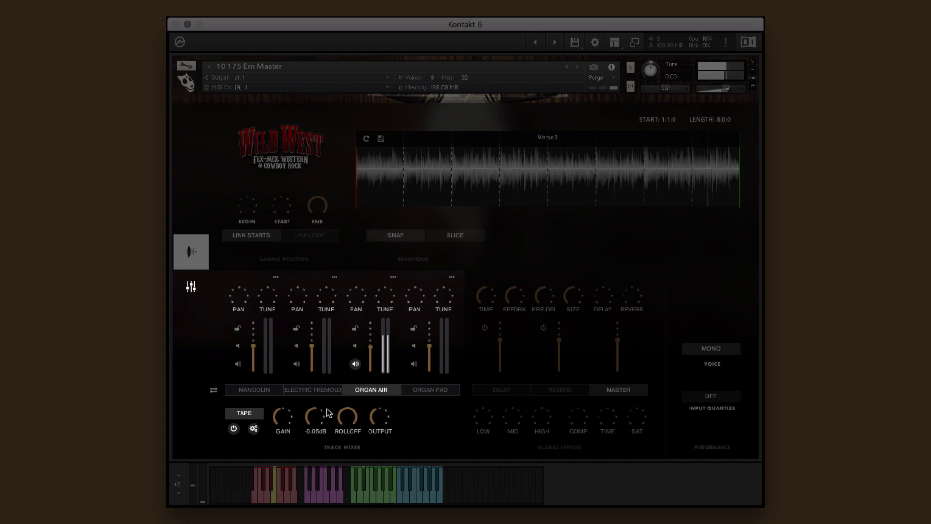
Unsolo Organ Air, nudge its level down, and page to the drums, bass and acoustic channels
click(355, 364)
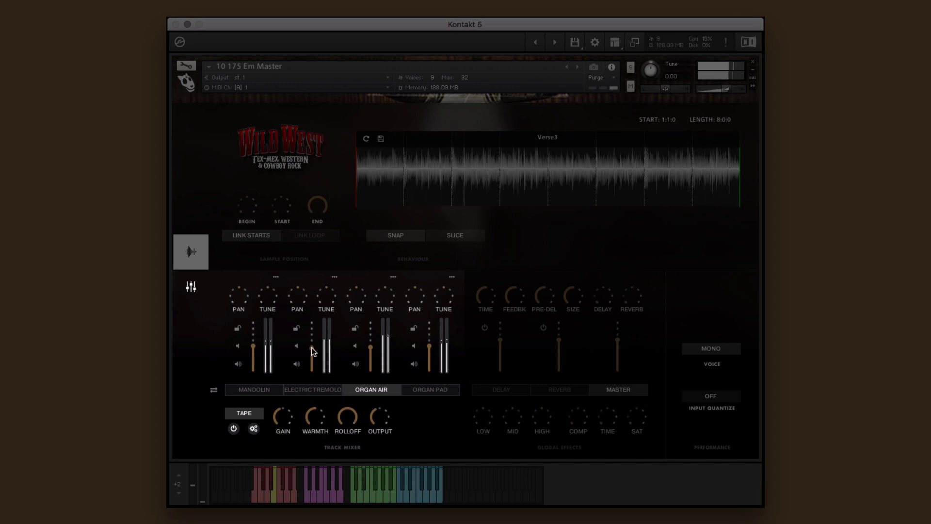
drag(369, 346, 370, 350)
click(213, 389)
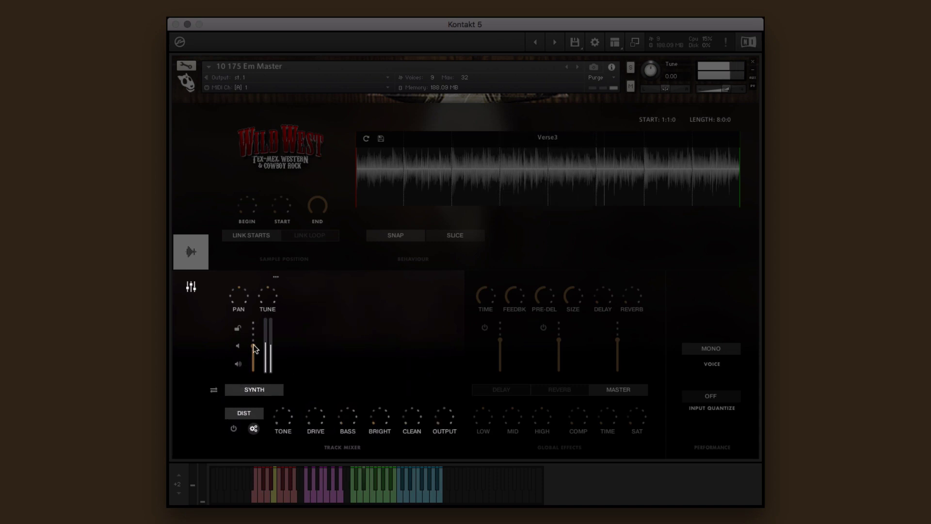
click(213, 390)
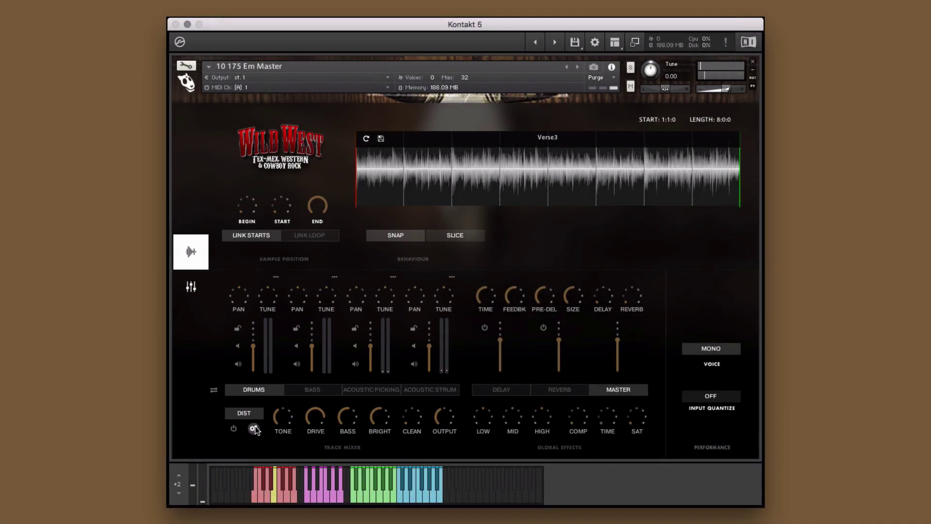
click(254, 429)
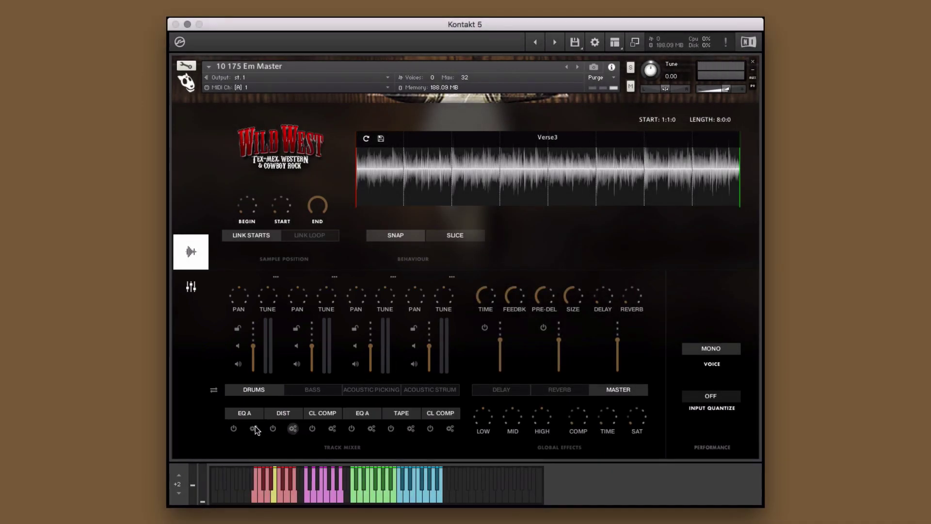
click(190, 286)
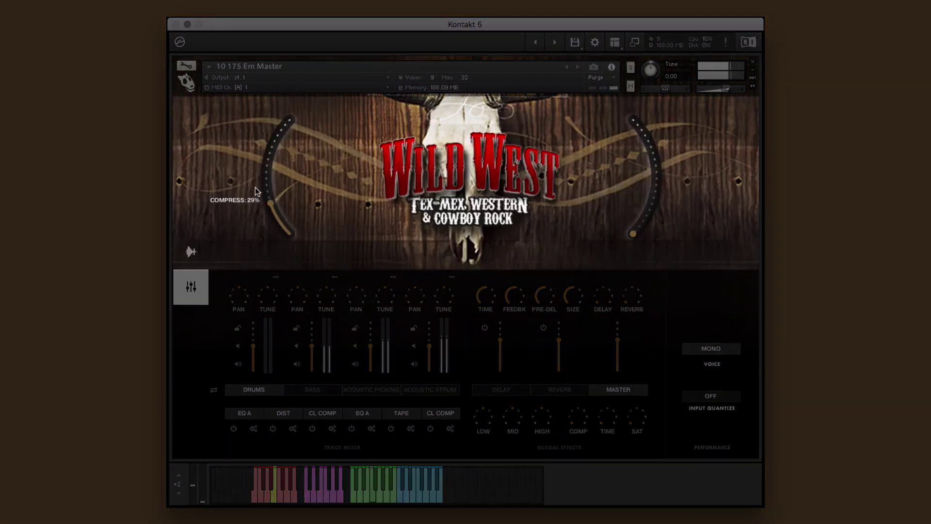
Raise master compression to 37% and tape saturation to 35%, then return to the waveform editor
drag(255, 188, 253, 178)
drag(634, 234, 659, 199)
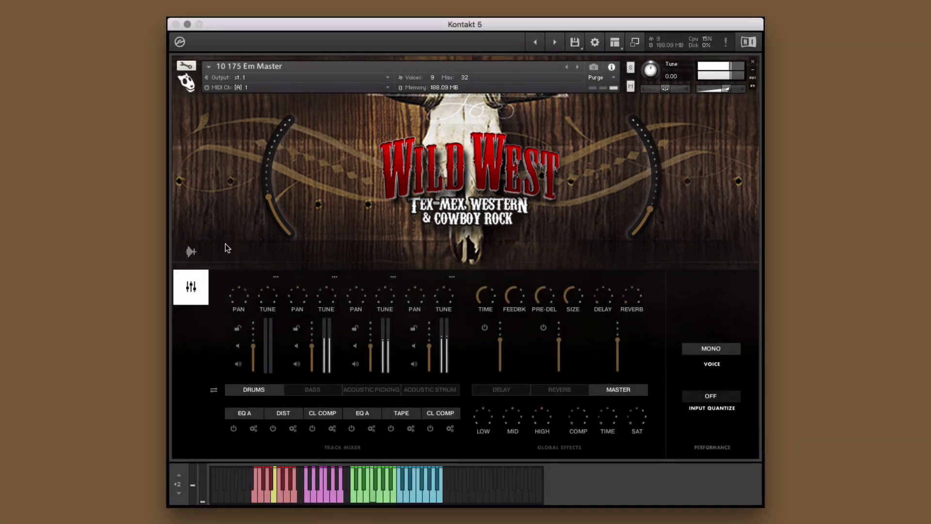
click(192, 253)
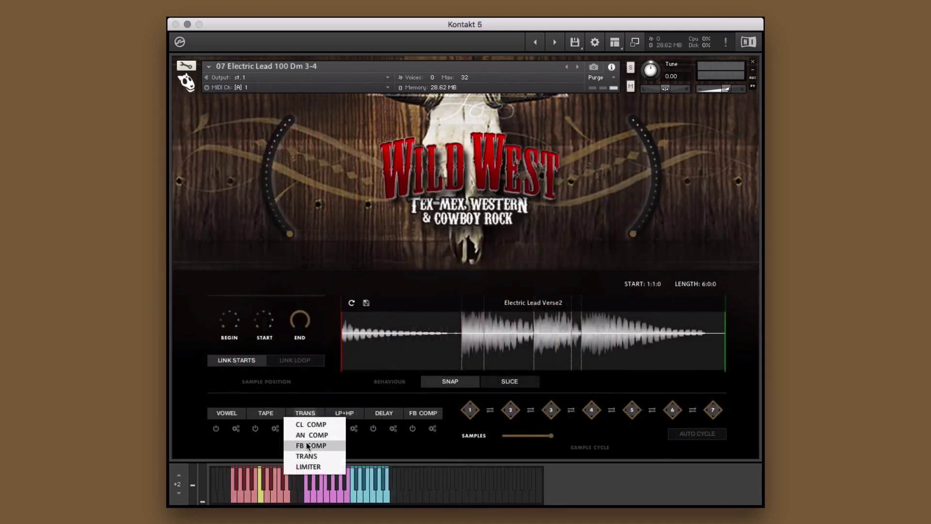
Make the sixth effect slot a limiter
click(308, 446)
click(417, 420)
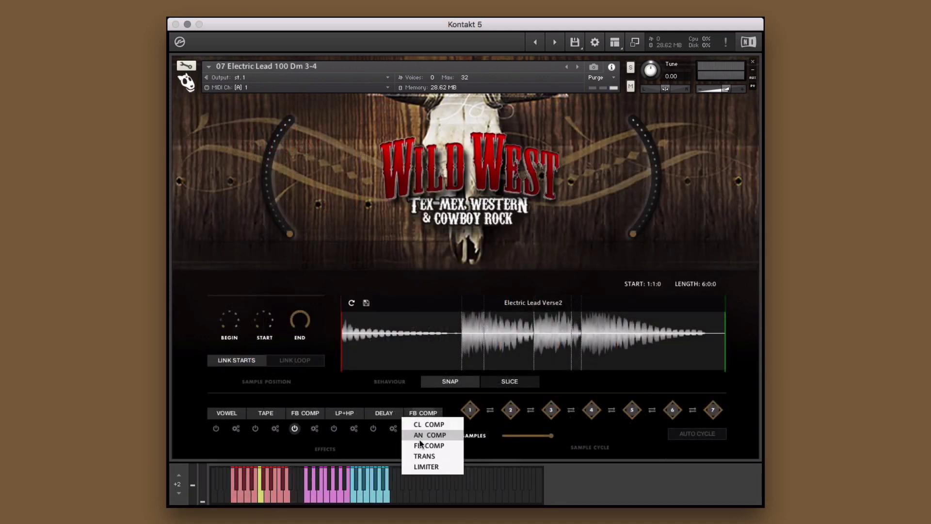
click(423, 465)
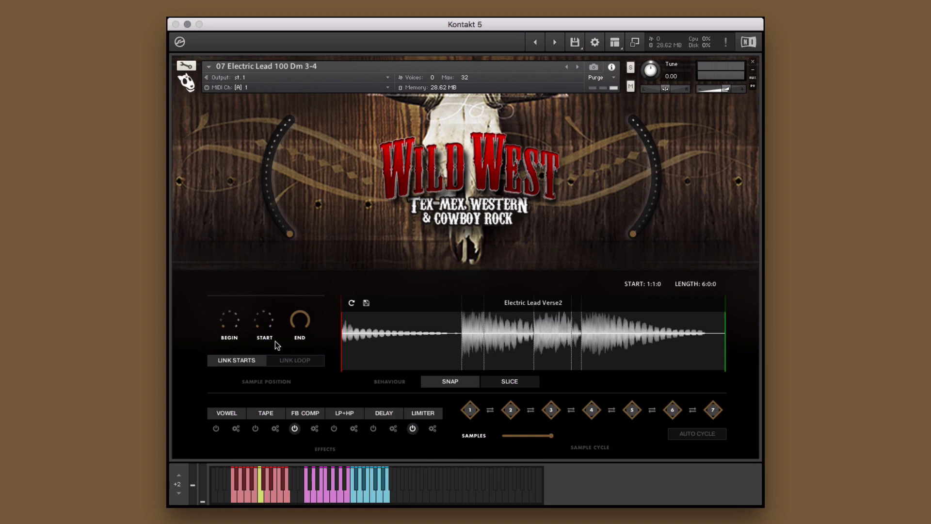
Trim the loop to start 2:4:12 with length 1:3:12, save it, and auto-cycle three samples
drag(235, 319, 237, 310)
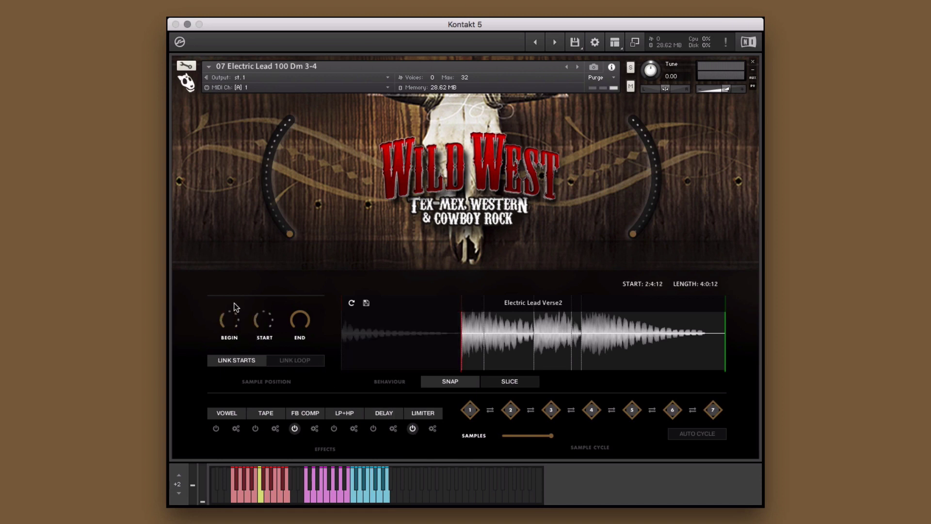
drag(299, 328, 298, 341)
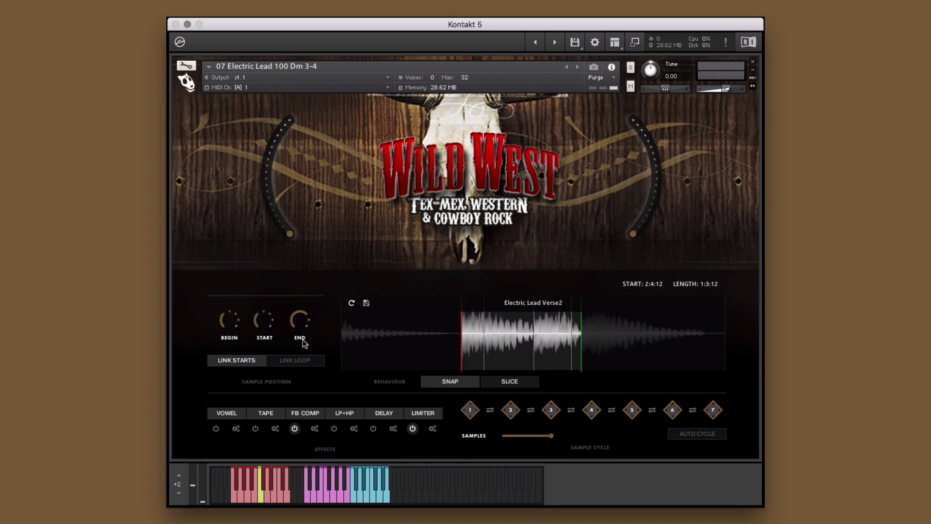
click(365, 303)
click(375, 331)
click(674, 434)
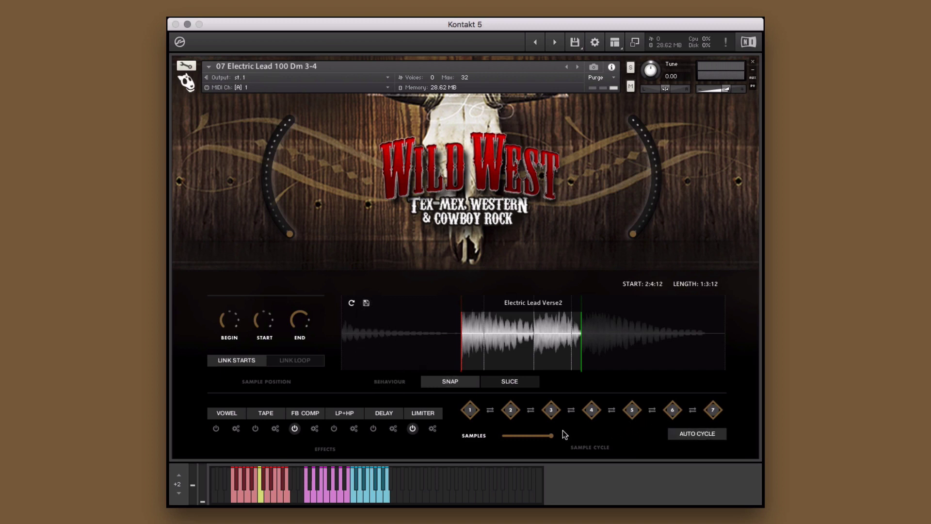
drag(550, 436, 508, 435)
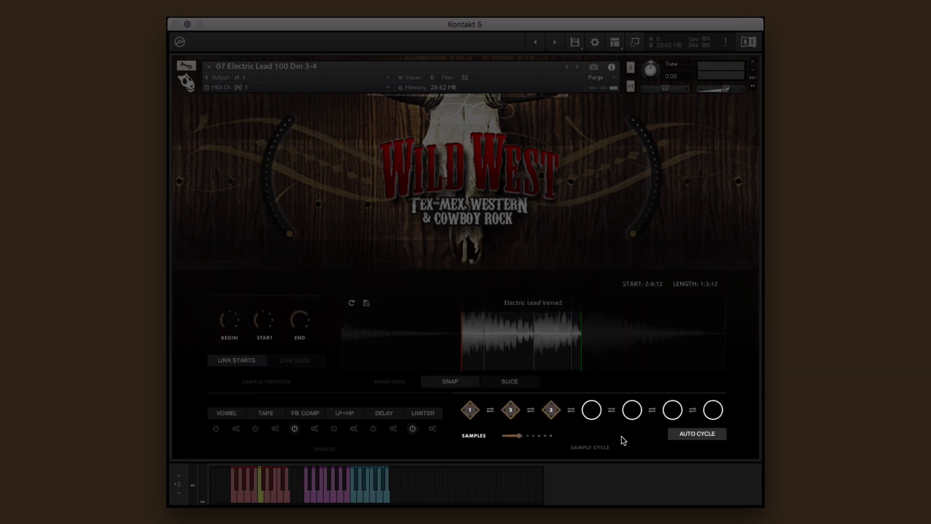
Switch on AUTO CYCLE for the Electric Lead 100 Dm 3-4 samples
click(671, 435)
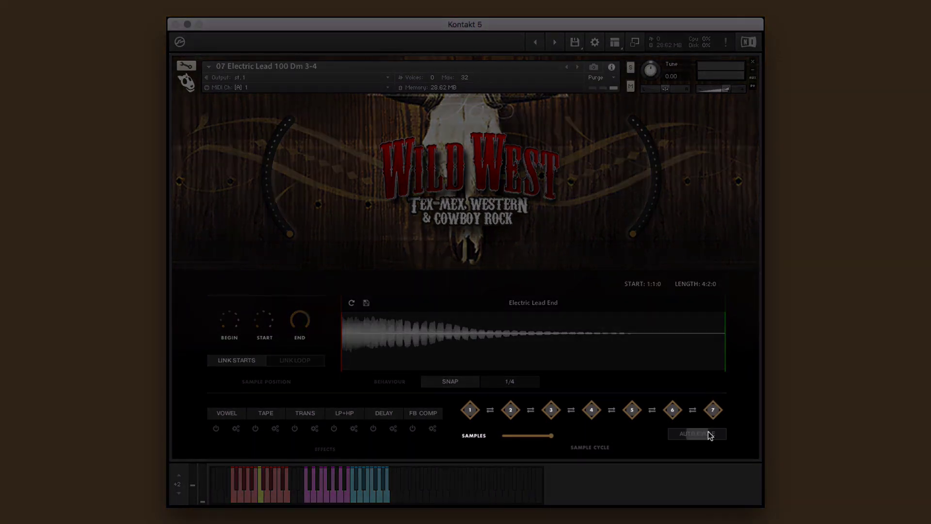
click(710, 436)
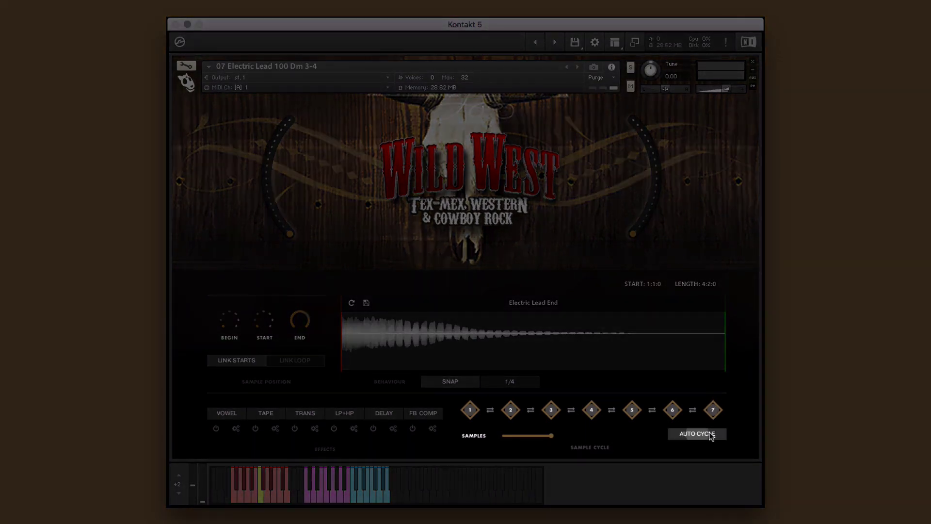
Drag the cycle range to limit the auto cycle to four samples
drag(551, 433, 505, 439)
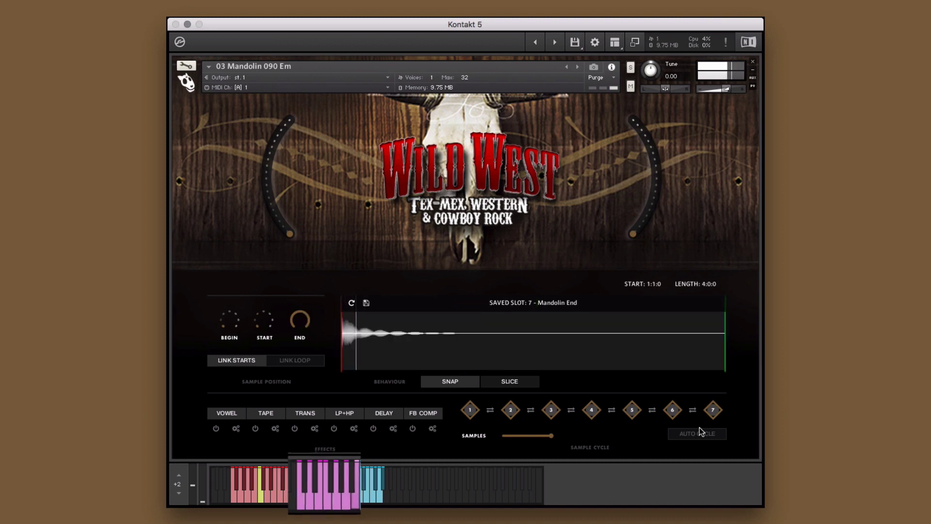
Put AN COMP in effect slot 3 and replace VOWEL with CHORUS in slot 4
click(296, 433)
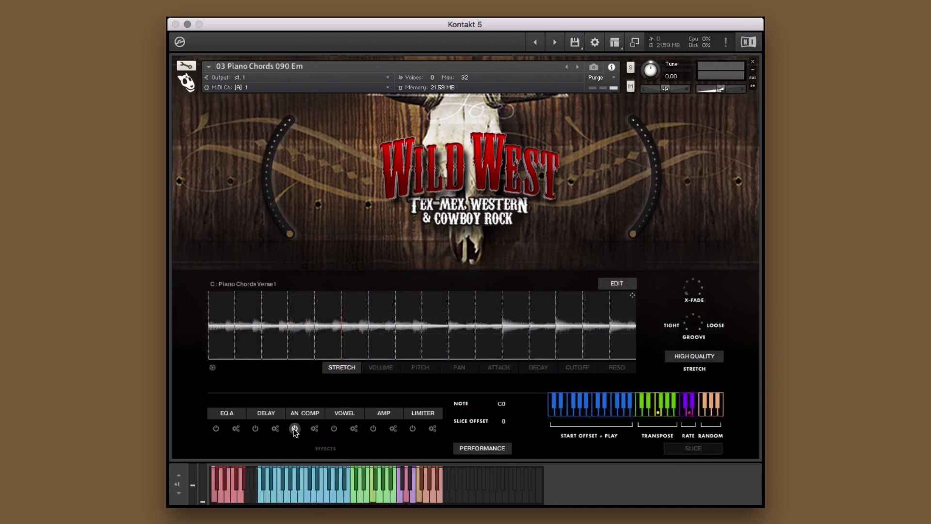
click(353, 414)
click(343, 476)
Pan slice 11 off centre and slice 13 to -36.2
click(460, 367)
drag(487, 342, 492, 315)
mouse_move(541, 334)
mouse_down()
mouse_move(542, 344)
mouse_move(595, 322)
mouse_up()
Shorten the decay of slices 7, 8 and 10 and one further slice
click(538, 365)
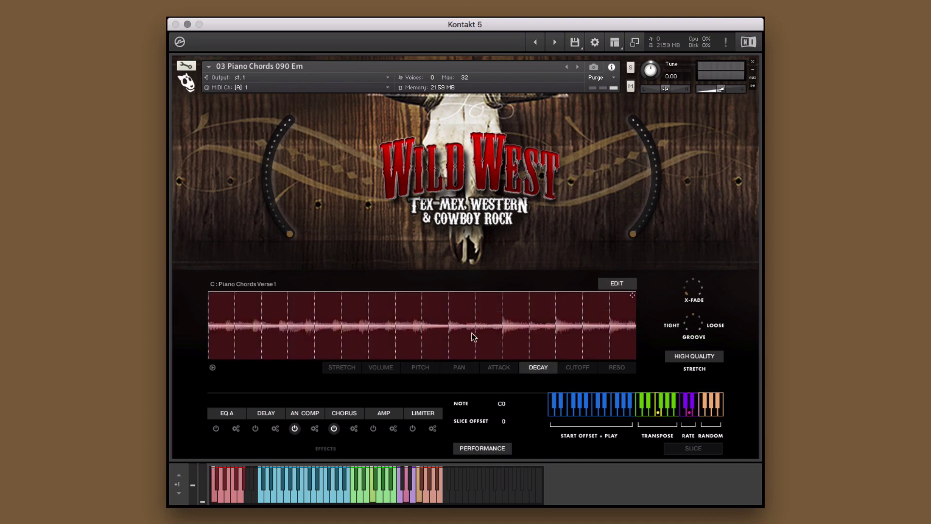
mouse_move(381, 321)
mouse_down()
mouse_move(405, 306)
mouse_move(402, 358)
mouse_move(479, 329)
mouse_move(487, 364)
mouse_up()
drag(577, 345, 577, 358)
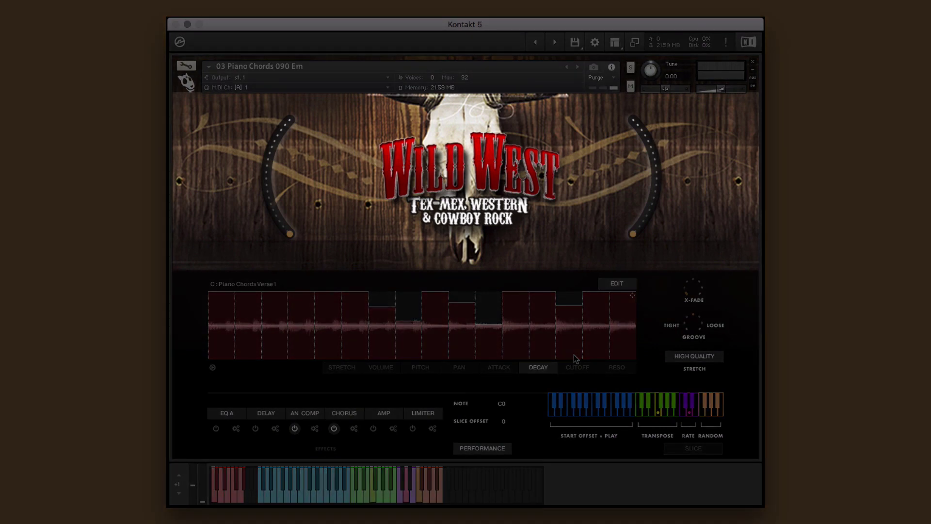
Review the per-slice stretch, volume, pitch, pan, attack, decay, cutoff and resonance settings
click(345, 367)
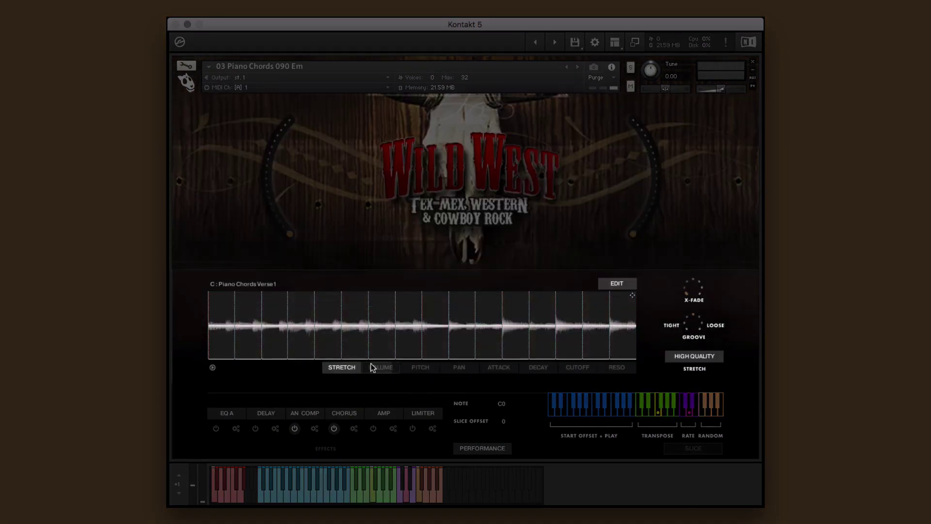
click(379, 367)
click(421, 367)
click(459, 368)
click(491, 367)
click(539, 367)
click(577, 367)
click(609, 366)
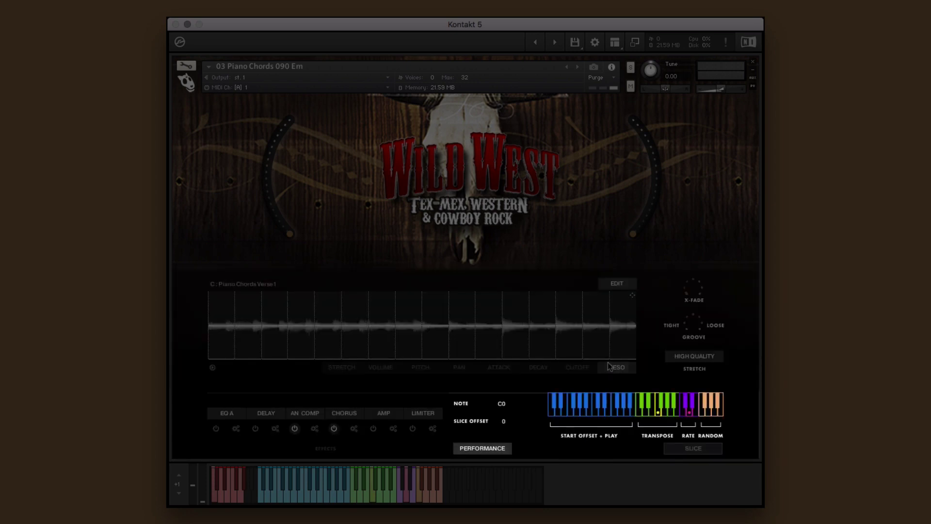
Try one-shot slice playback, then set the slices back to continuous
click(689, 449)
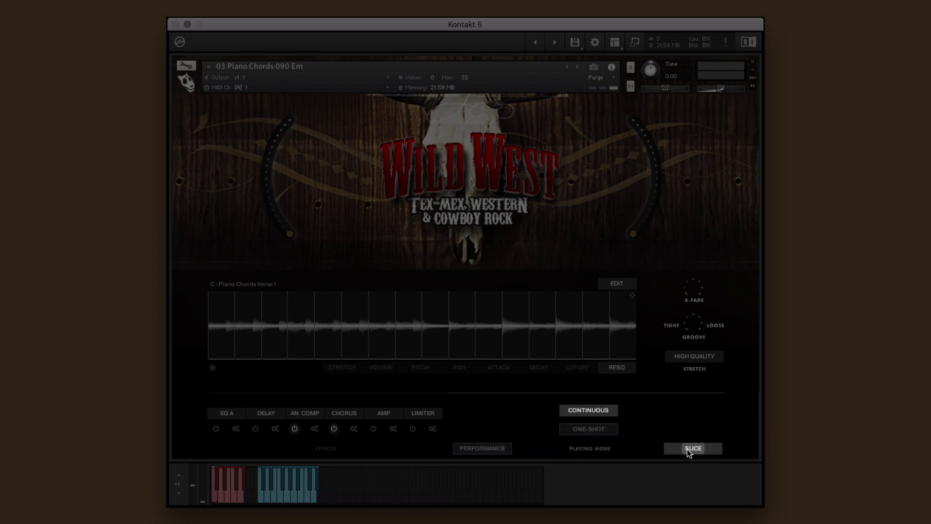
click(585, 429)
click(587, 414)
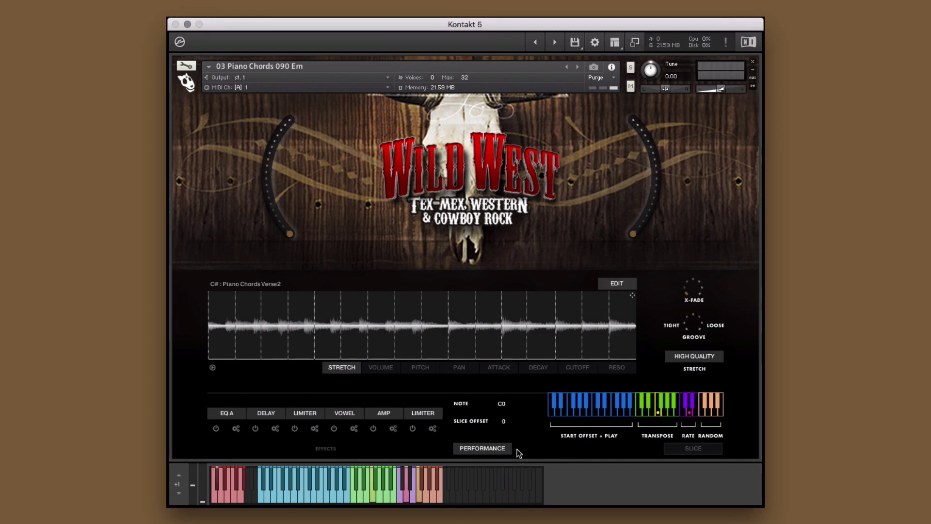
Drag the slice offset so the mapped note starts from a different slice
click(684, 449)
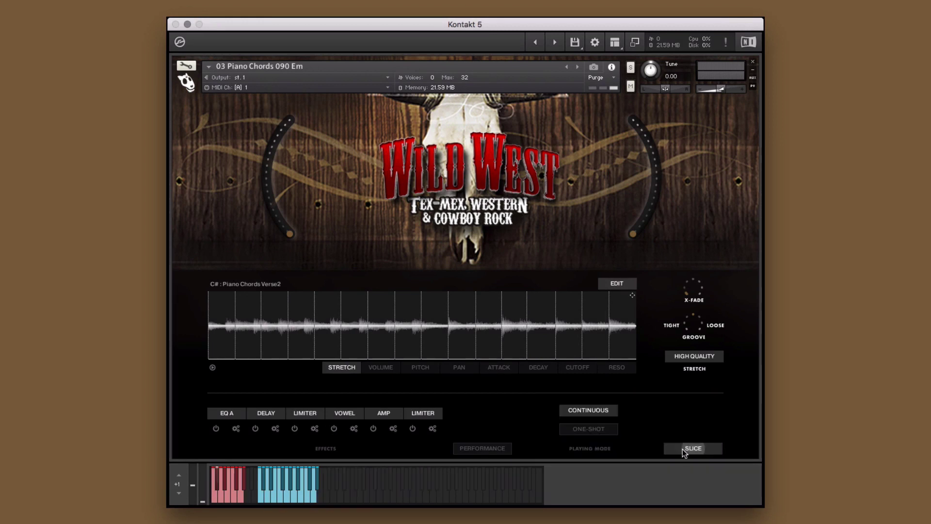
click(493, 446)
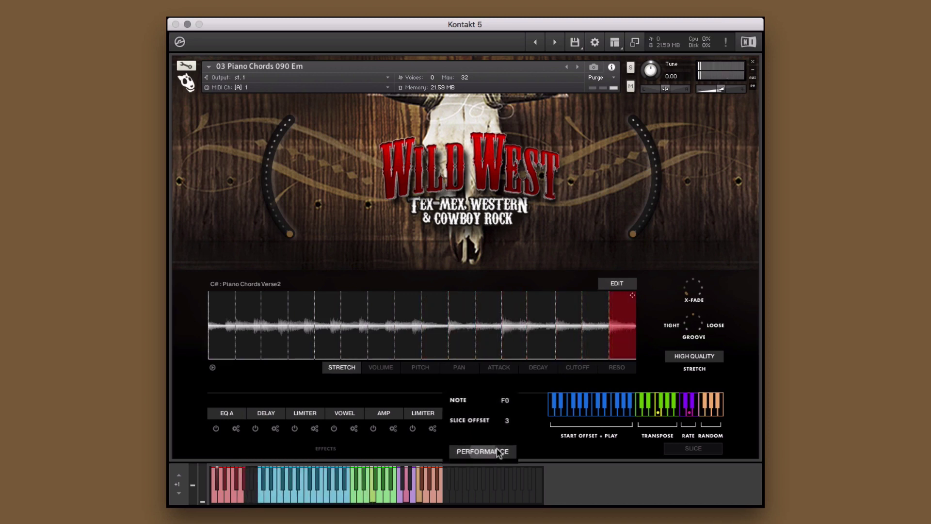
drag(500, 430, 508, 415)
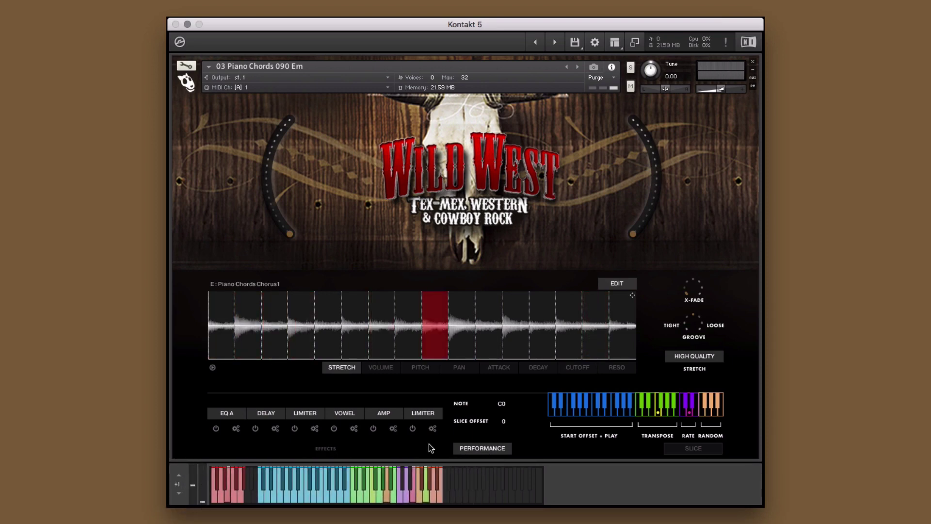
Replace the DELAY effect with TAPE in slot 2 and AMP with DIGI in slot 5
click(266, 415)
click(260, 431)
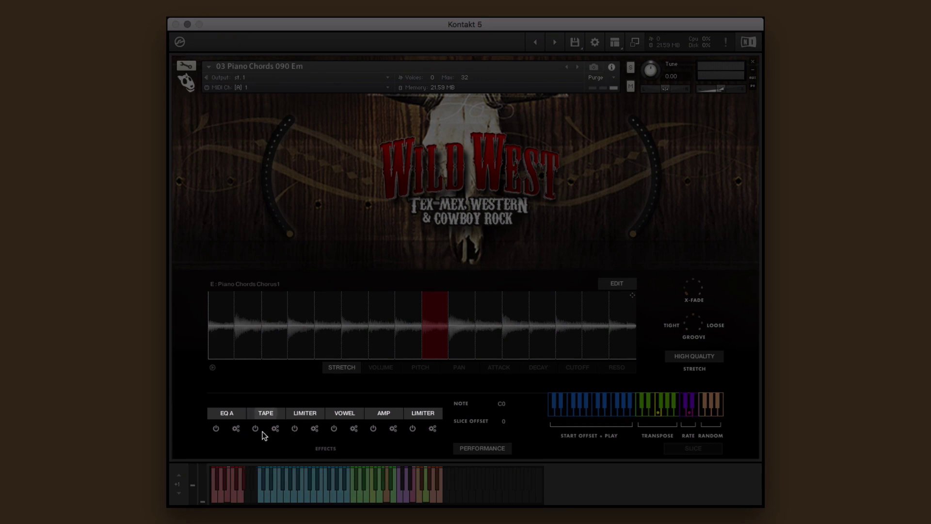
click(403, 415)
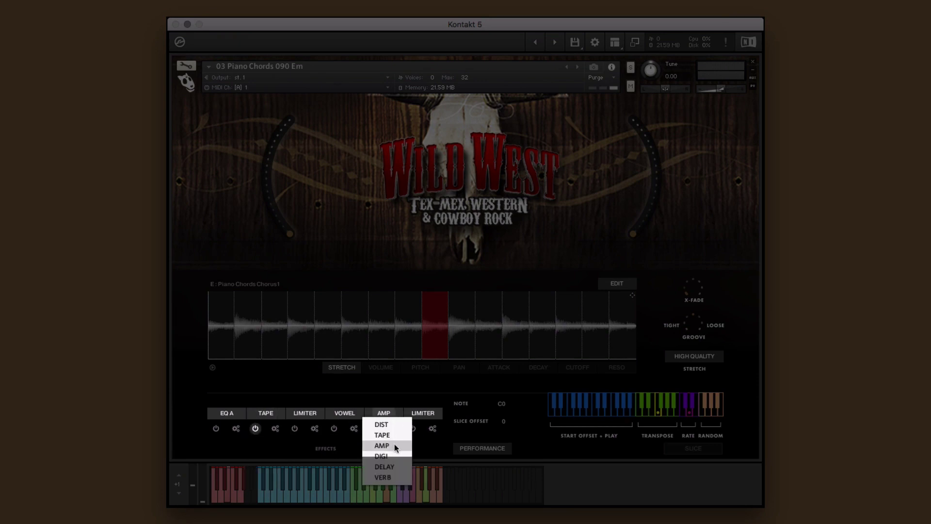
click(388, 456)
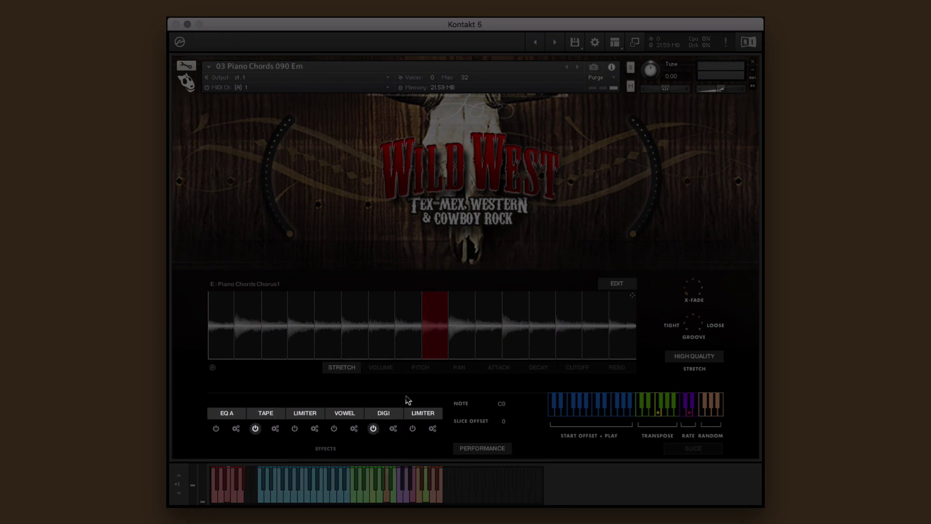
Raise the pitch of the slice after the red one, then review the other per-slice tabs
click(423, 367)
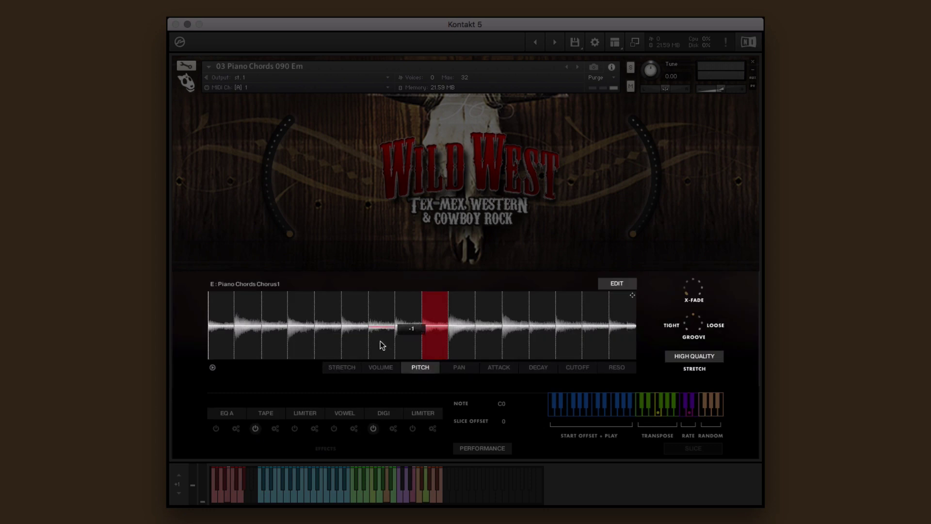
mouse_move(459, 345)
mouse_down()
mouse_move(463, 332)
mouse_move(515, 345)
mouse_up()
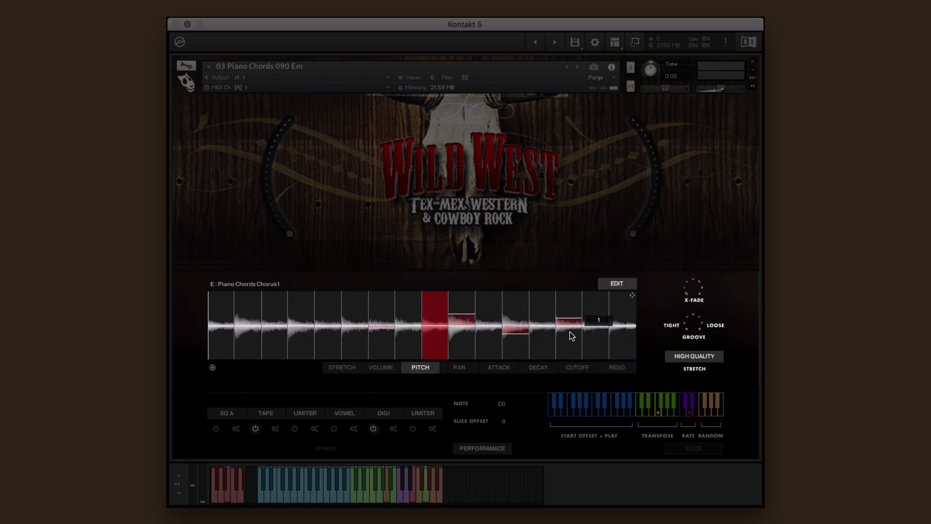
click(342, 367)
click(381, 367)
click(459, 367)
click(499, 367)
click(551, 368)
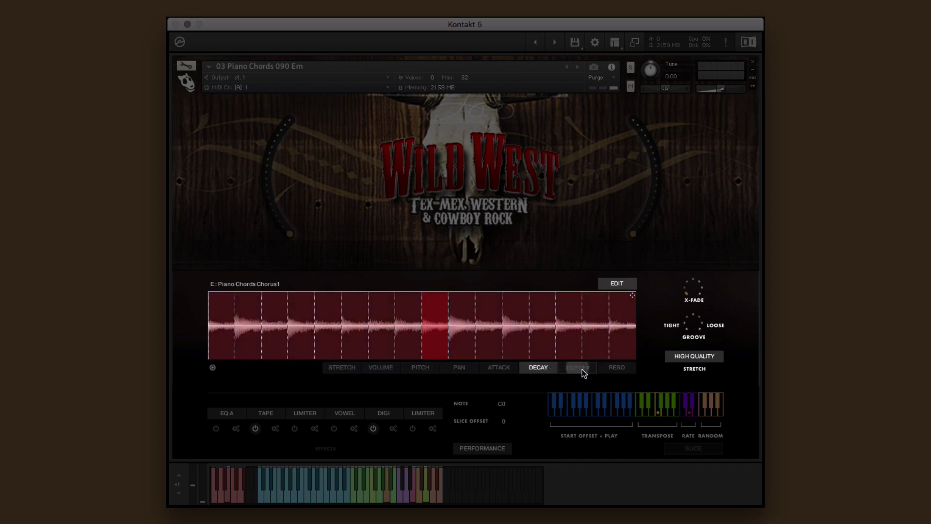
click(582, 368)
click(608, 367)
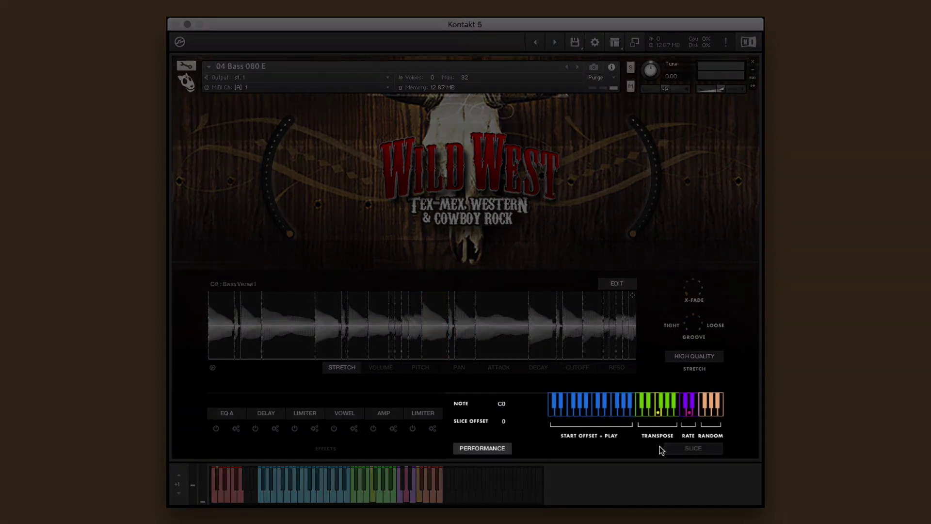
Compare one-shot and continuous modes for the bass slices, finishing on one-shot
click(671, 449)
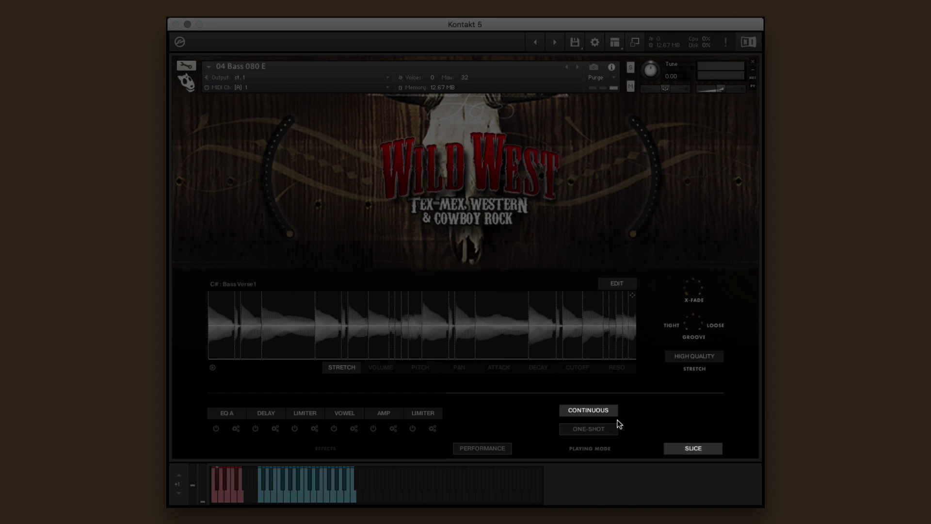
click(596, 430)
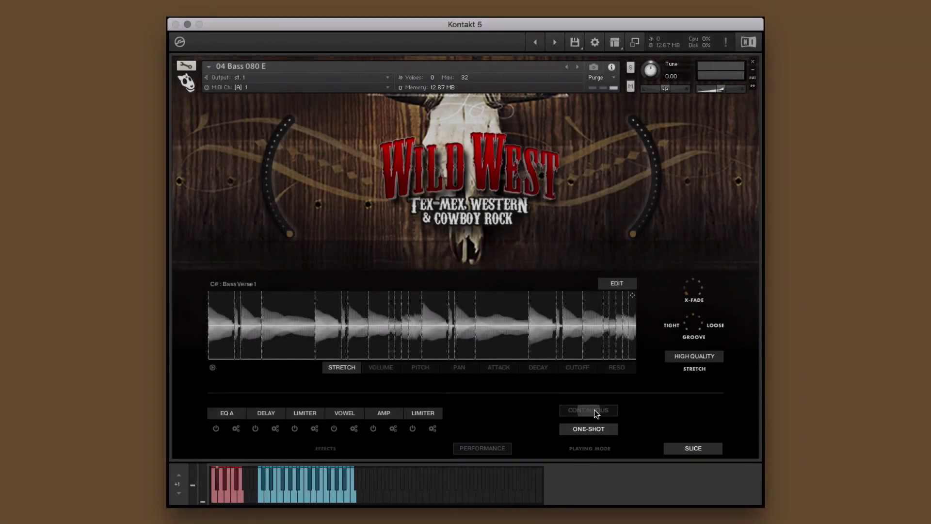
click(595, 410)
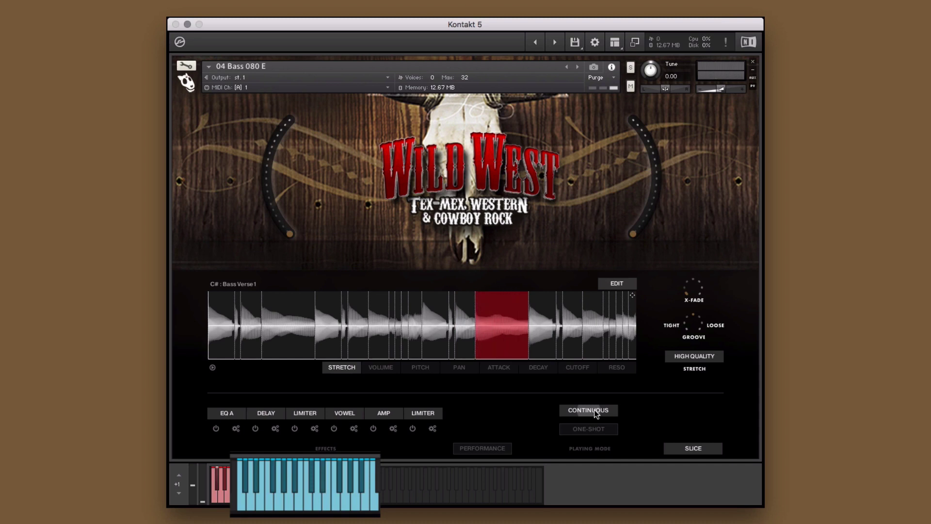
click(593, 429)
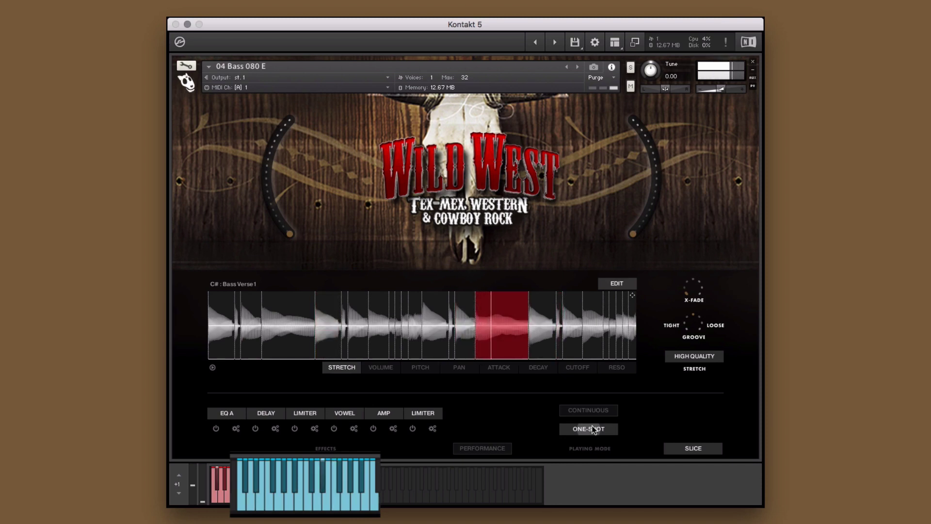
Return the bass to continuous play and apply Ramp Up, then Sine, to the slice pitches
click(593, 411)
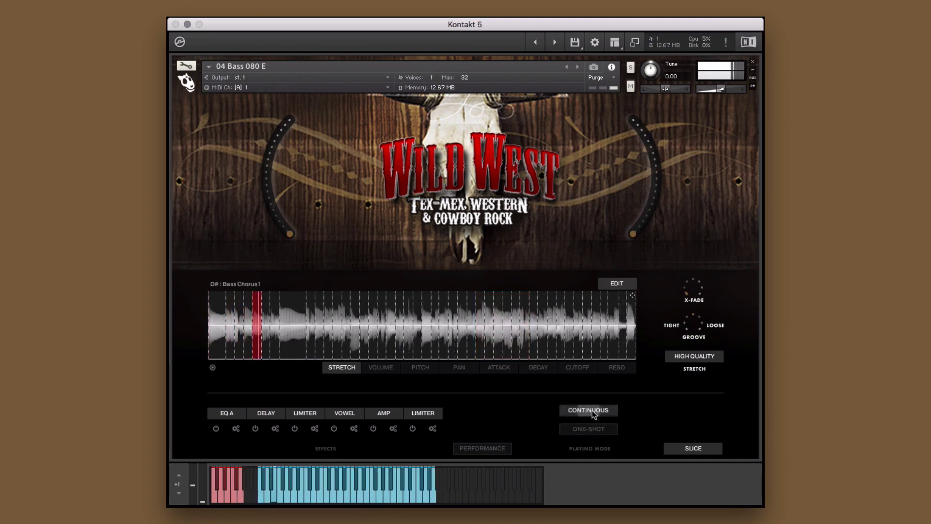
click(420, 367)
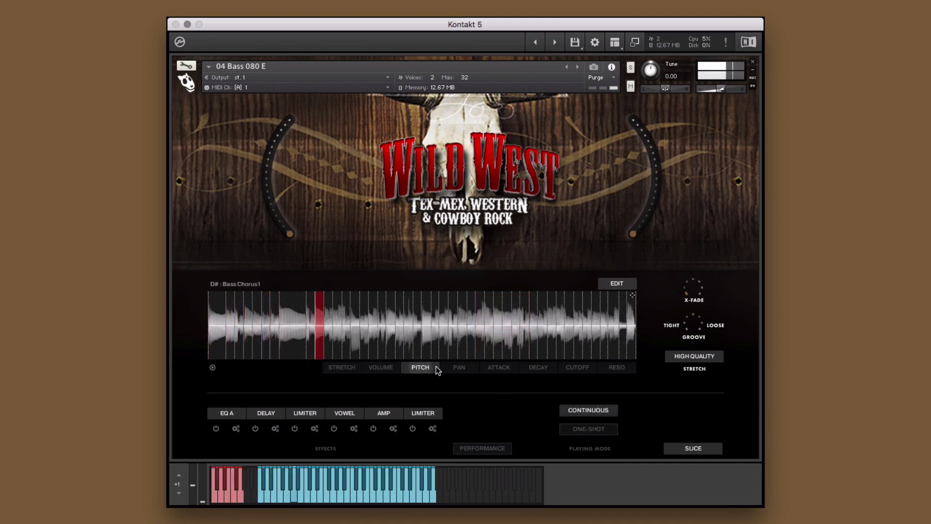
click(617, 283)
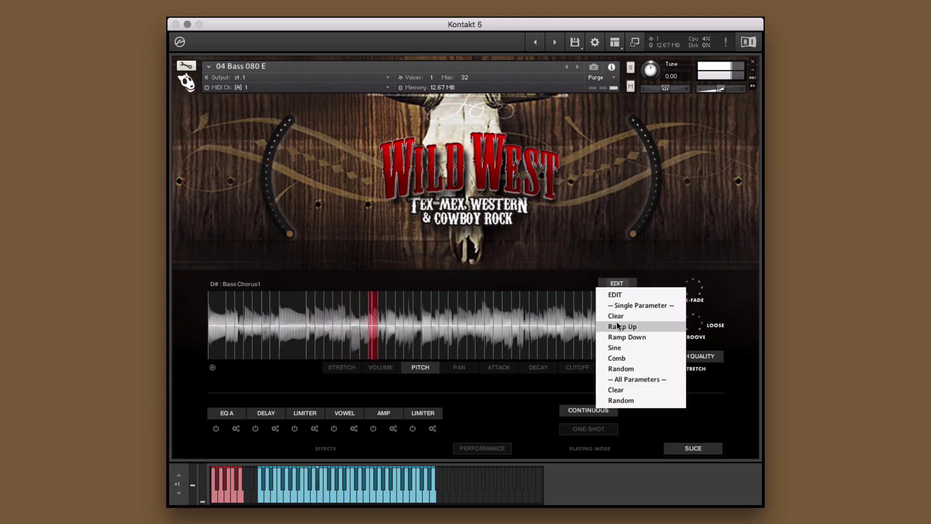
click(619, 327)
click(618, 283)
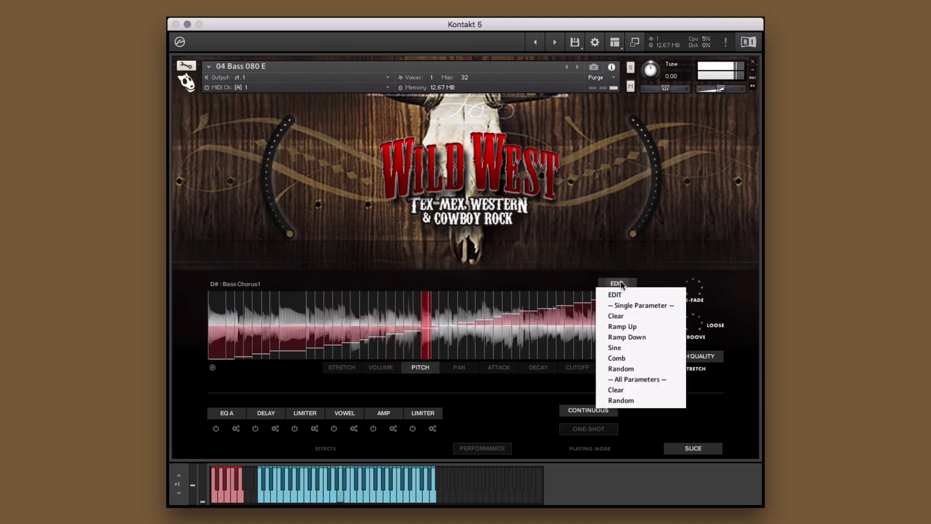
click(620, 347)
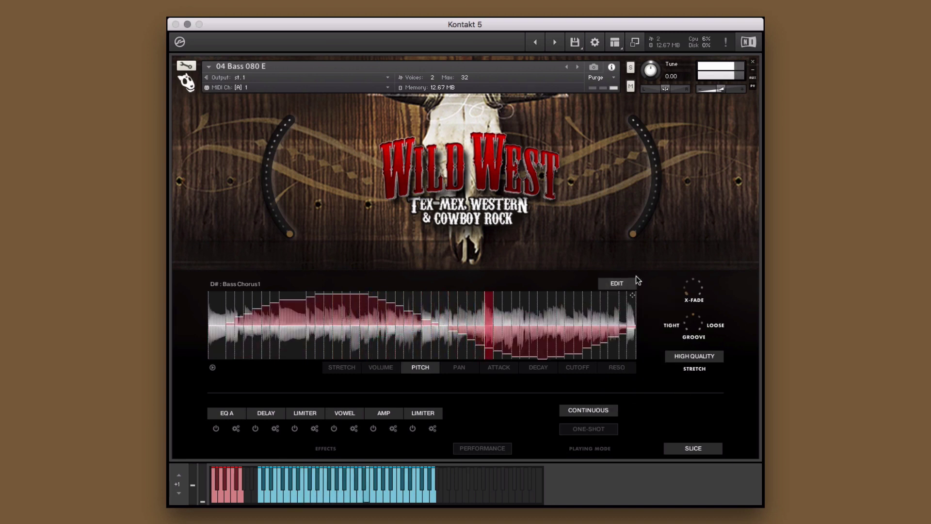
click(621, 284)
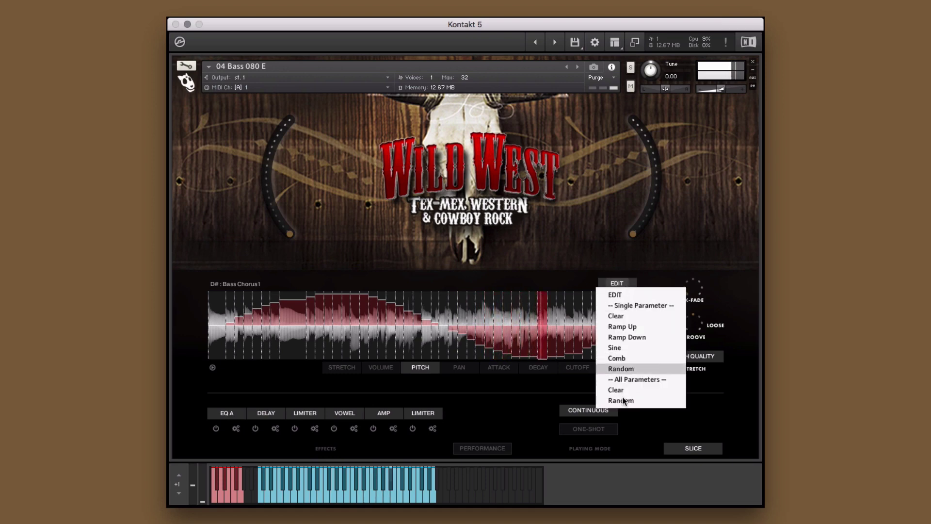